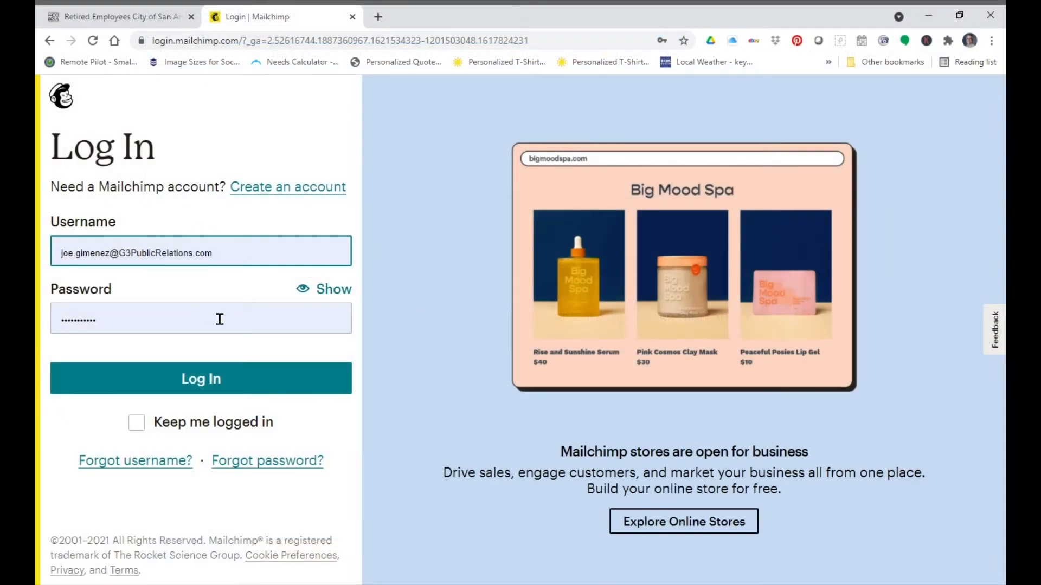
# Step: Log in to the account and browse the available campaign types
pyautogui.click(211, 386)
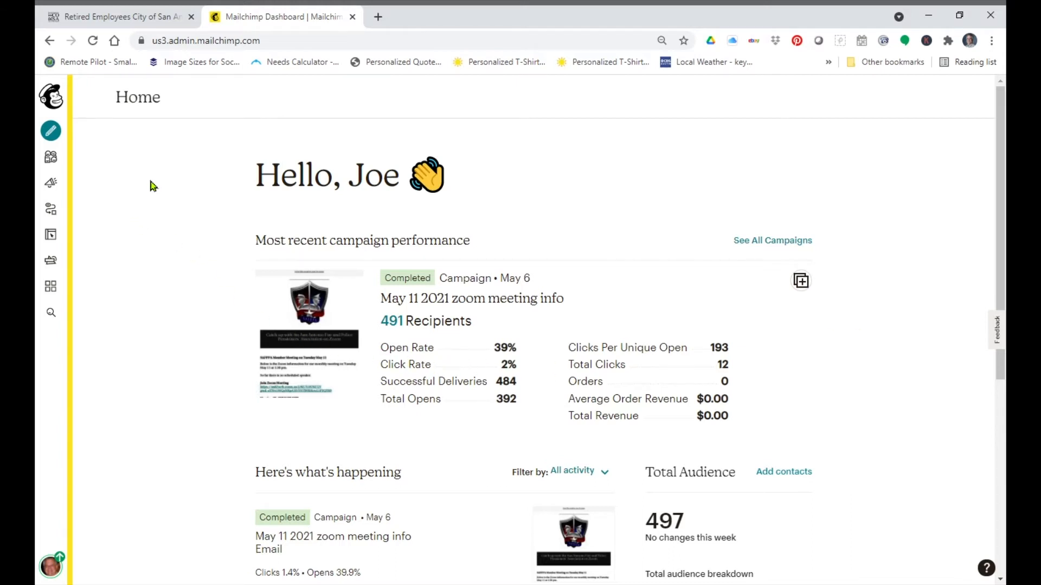
pyautogui.click(55, 134)
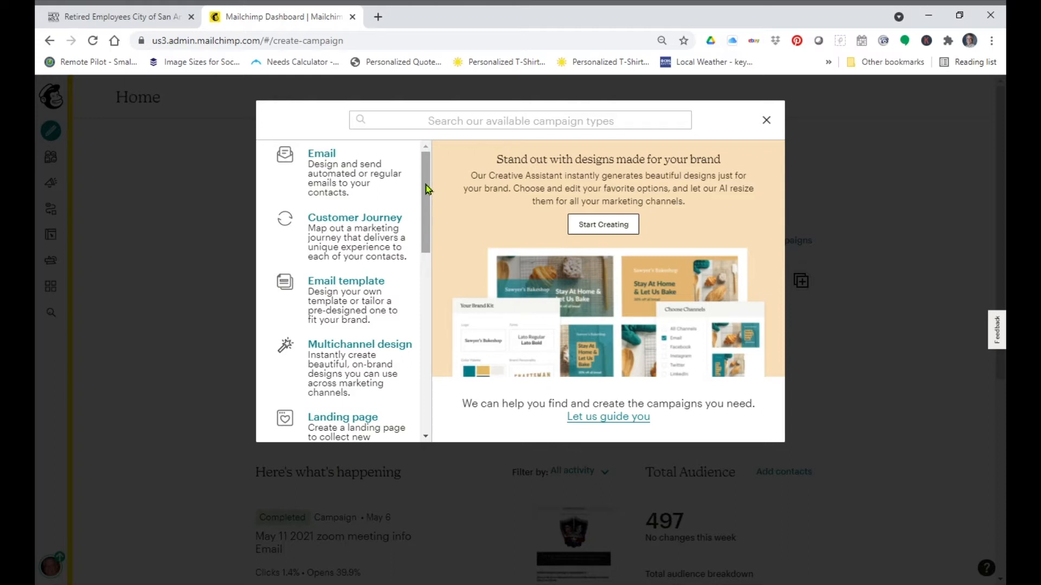
pyautogui.moveTo(426, 189); pyautogui.dragTo(426, 344)
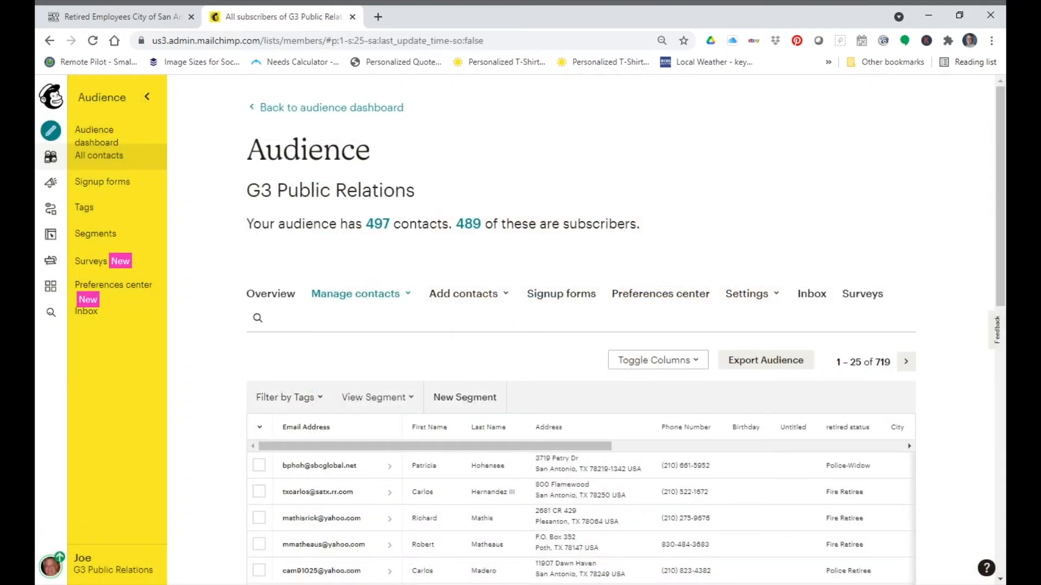
pyautogui.moveTo(999, 261); pyautogui.dragTo(994, 207)
# Step: Start importing contacts into the audience from the Add contacts options
pyautogui.click(499, 299)
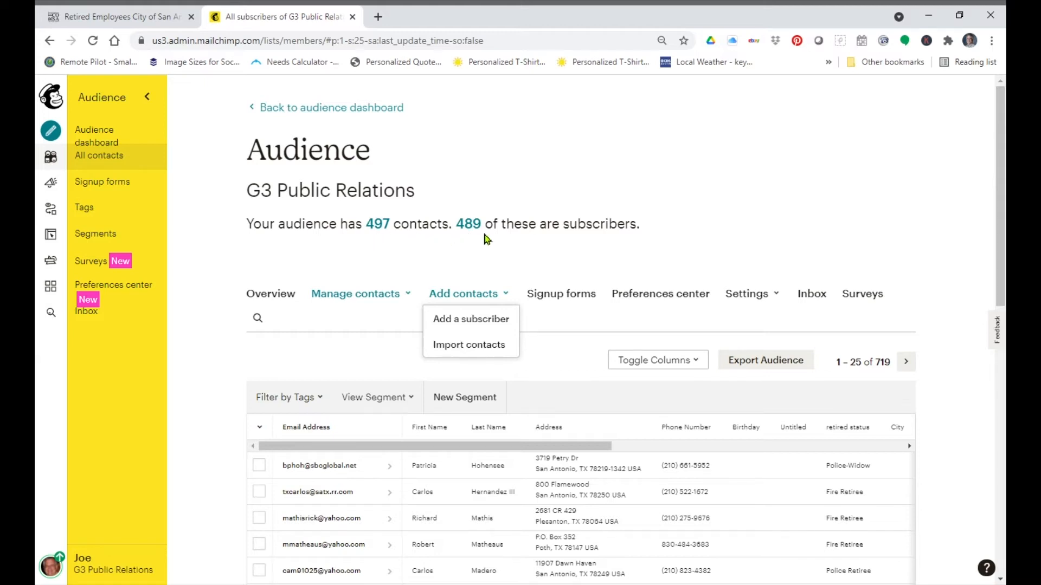
pyautogui.click(480, 297)
pyautogui.click(478, 295)
pyautogui.click(487, 352)
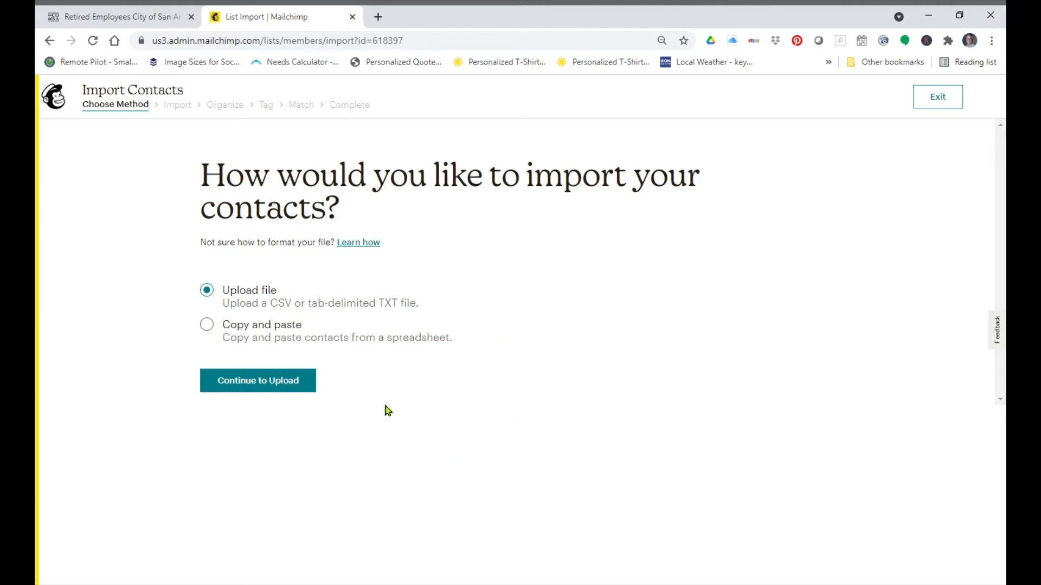
# Step: Upload the file Dummy Text for video demonstration.txt as the contact source and continue to organizing
pyautogui.click(279, 388)
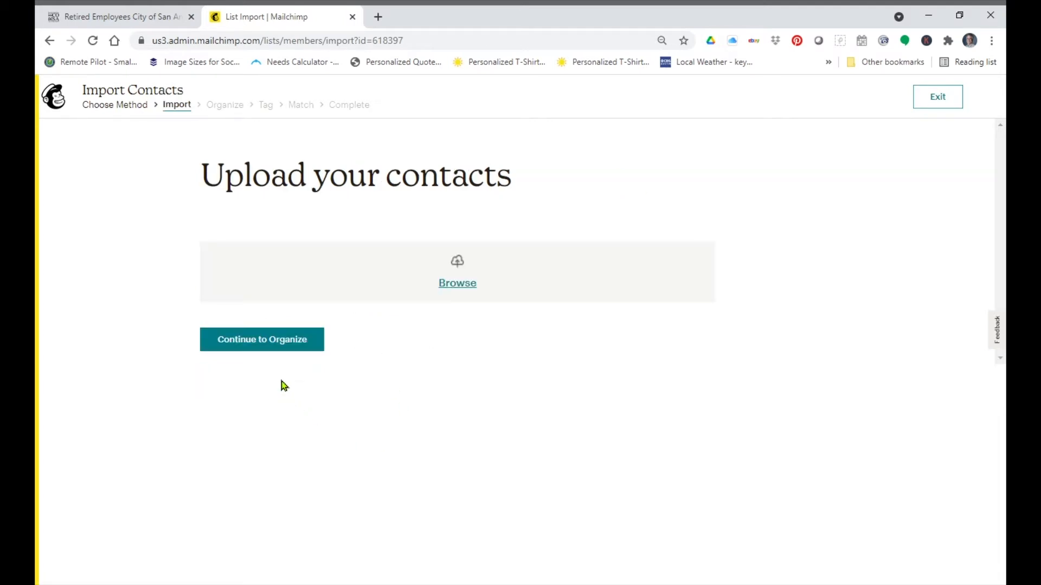
pyautogui.click(464, 291)
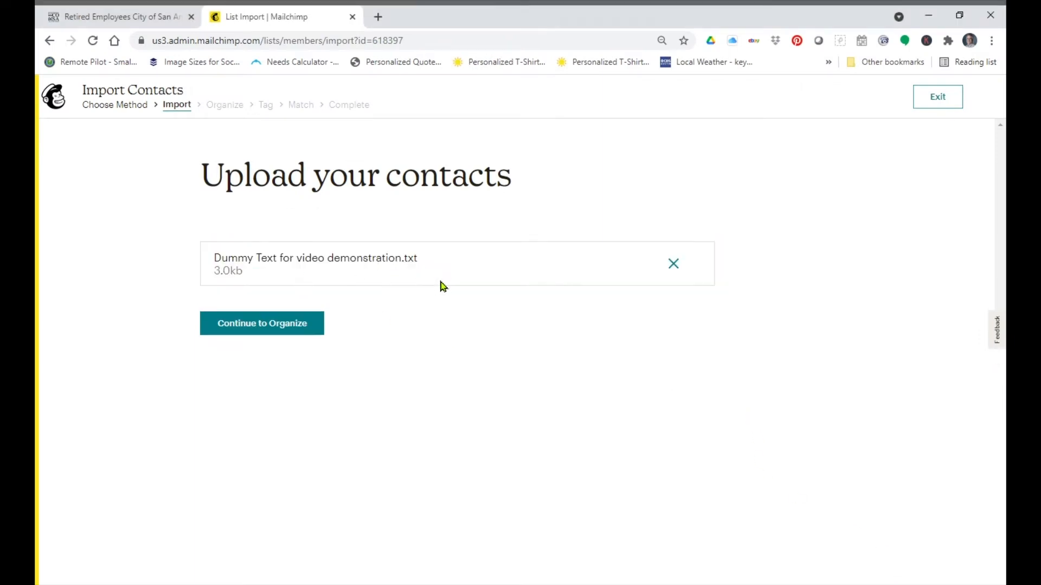
pyautogui.click(272, 328)
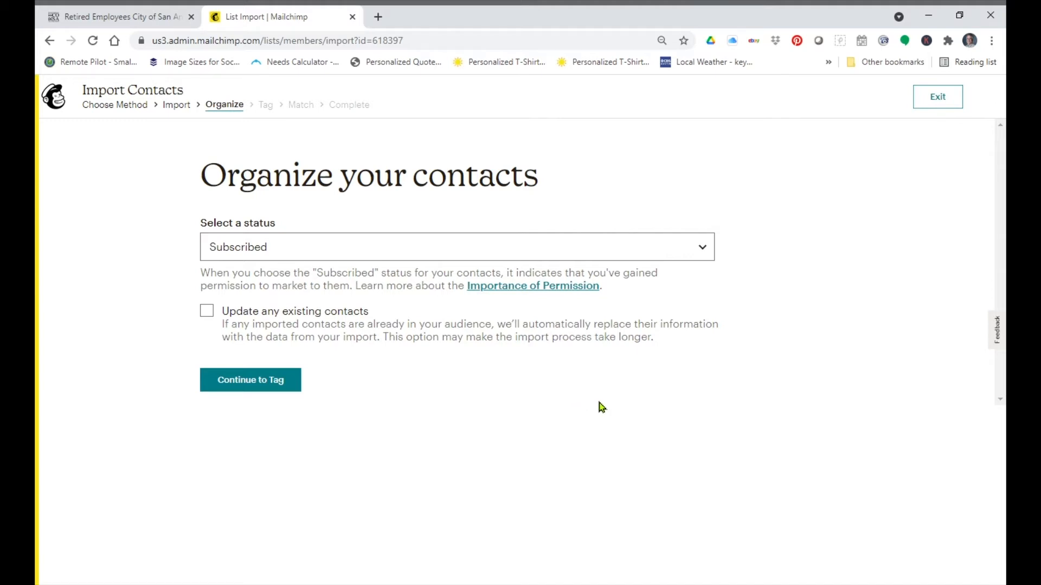
# Step: Set the imported contacts' status to Subscribed and continue to tagging
pyautogui.click(695, 257)
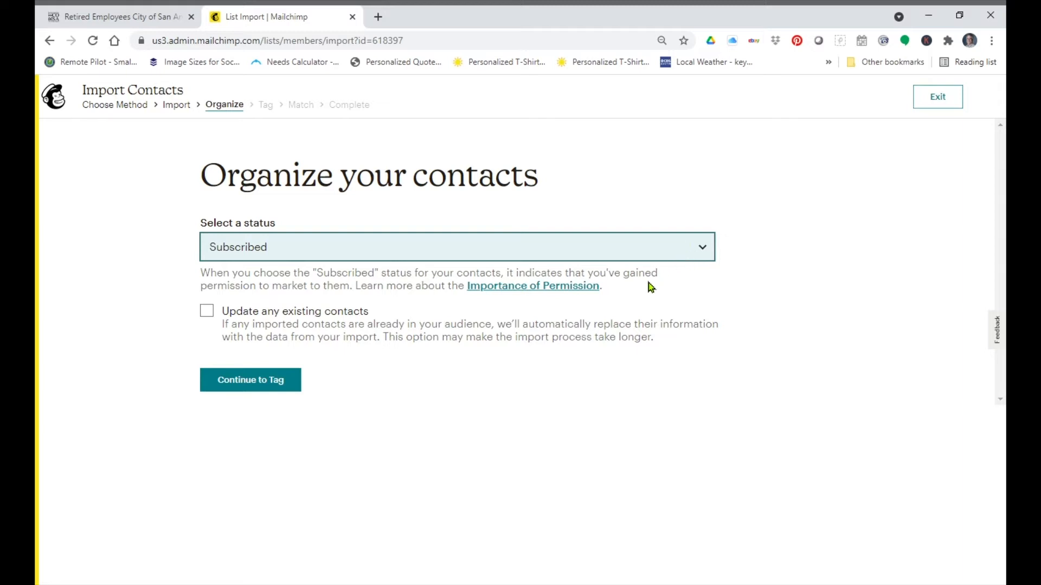
pyautogui.click(653, 283)
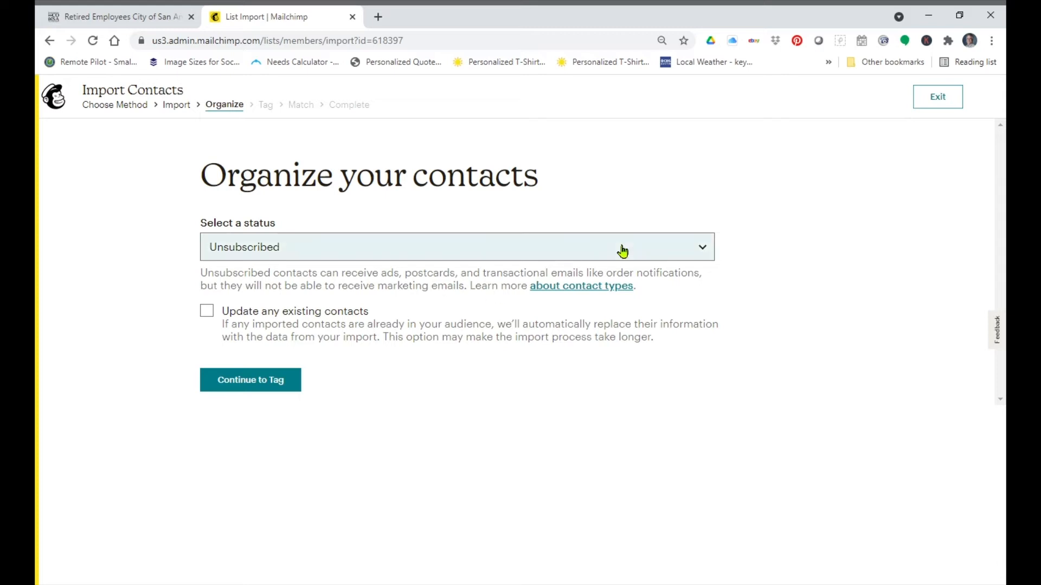
pyautogui.click(623, 292)
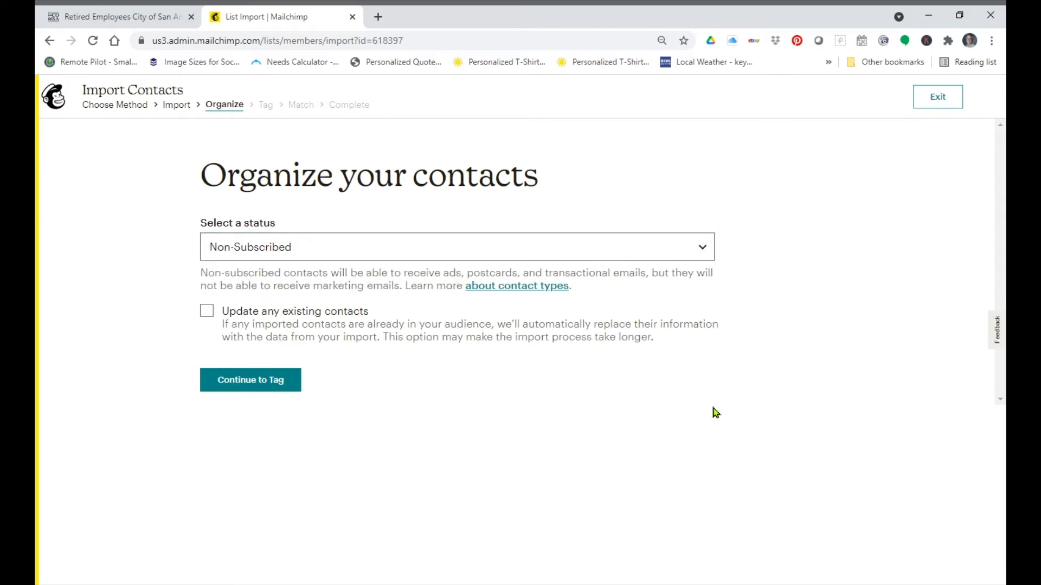
pyautogui.click(699, 264)
pyautogui.click(644, 285)
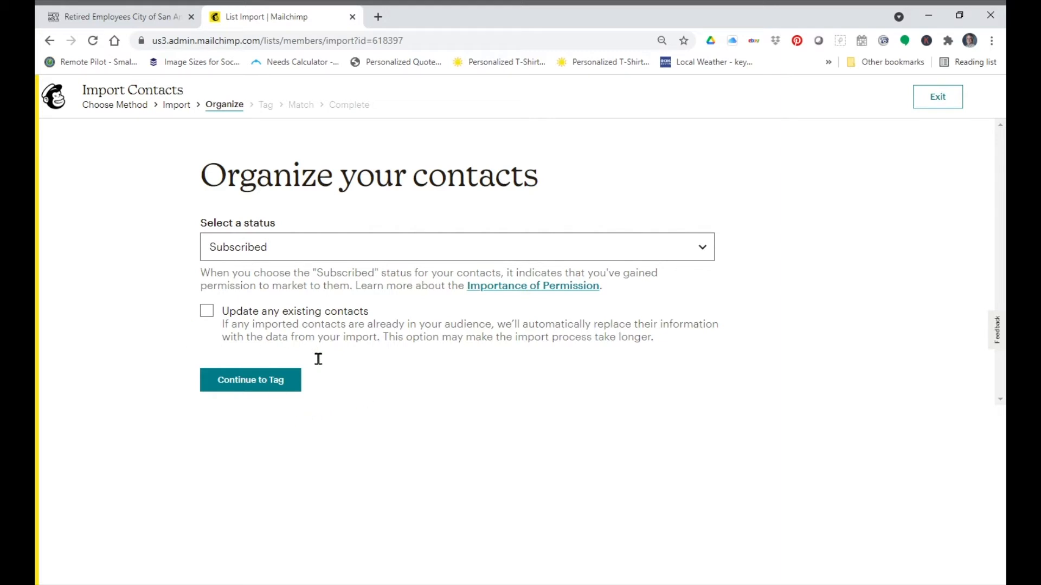
pyautogui.click(262, 383)
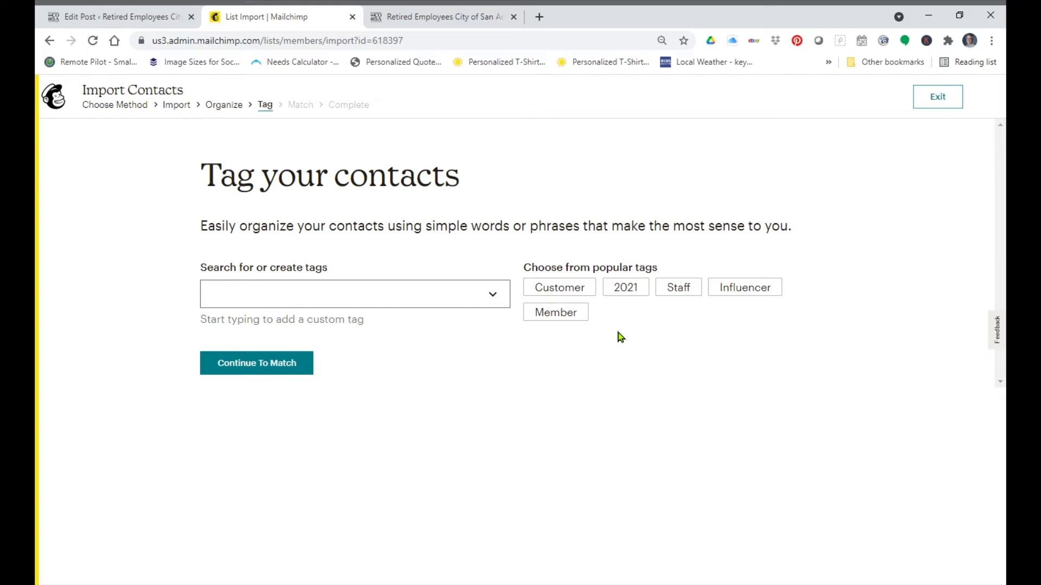
# Step: Tag the imported contacts with a new tag Recosa Member Dummy List and continue to matching
pyautogui.click(431, 303)
pyautogui.write('Re')
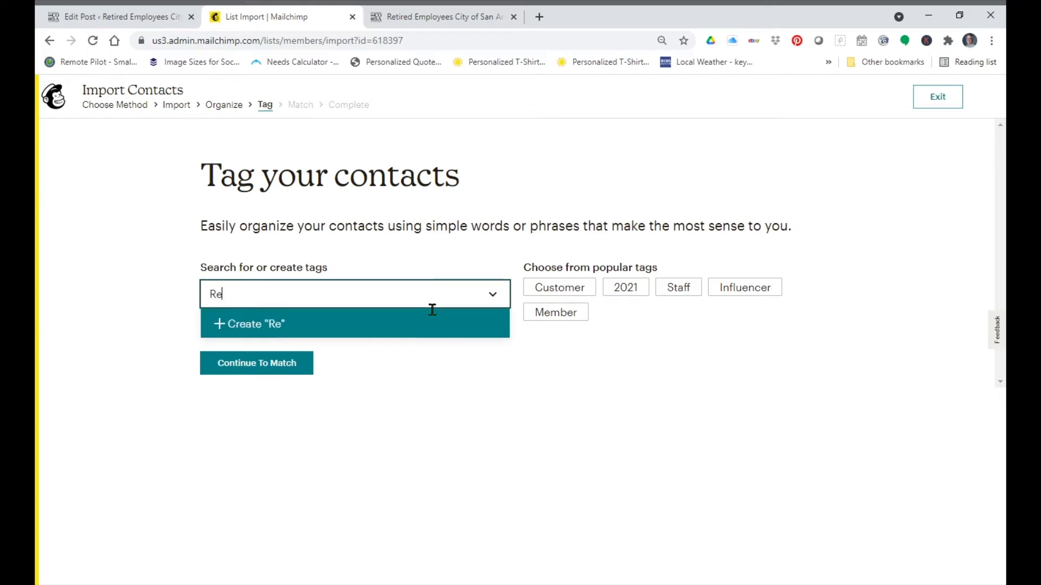
pyautogui.write('cosa Me')
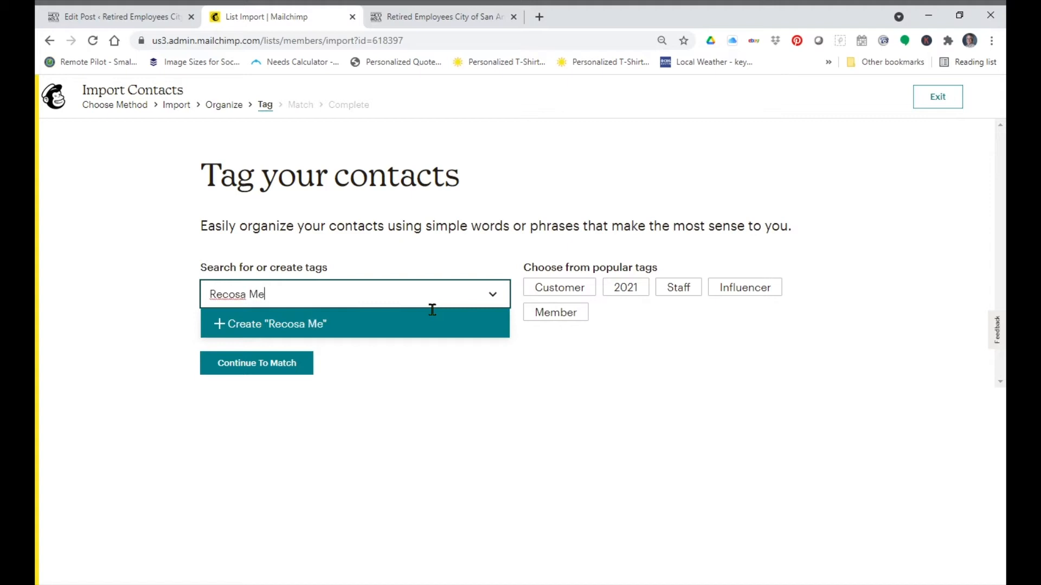
pyautogui.write('mber Dummy List')
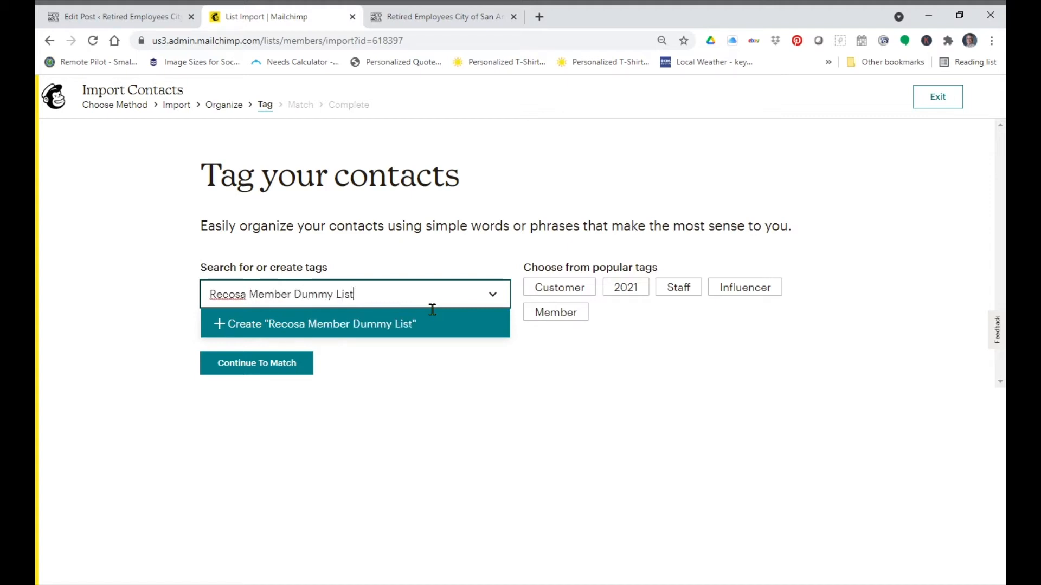
pyautogui.press('Tab')
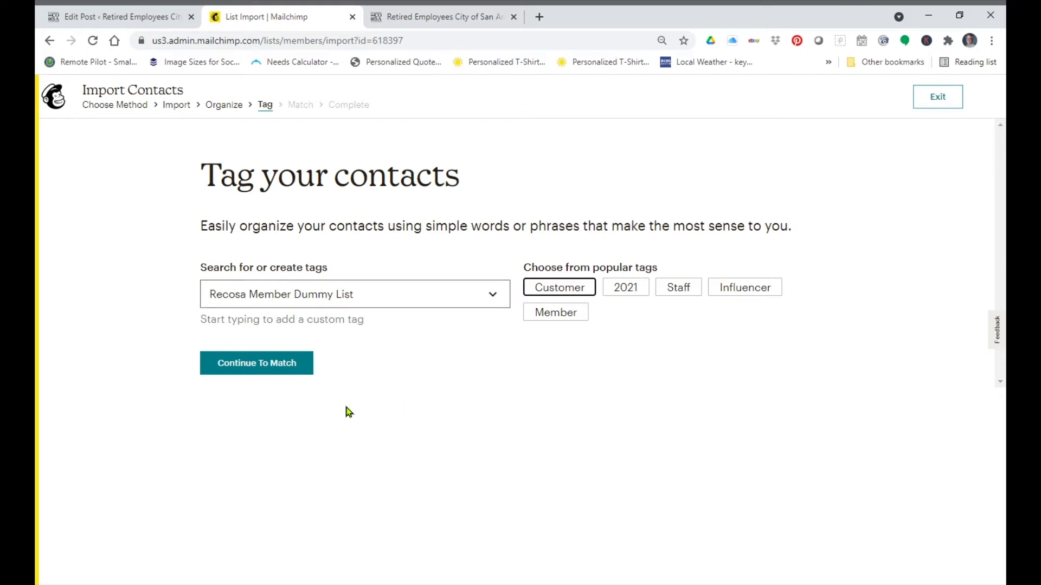
pyautogui.click(278, 372)
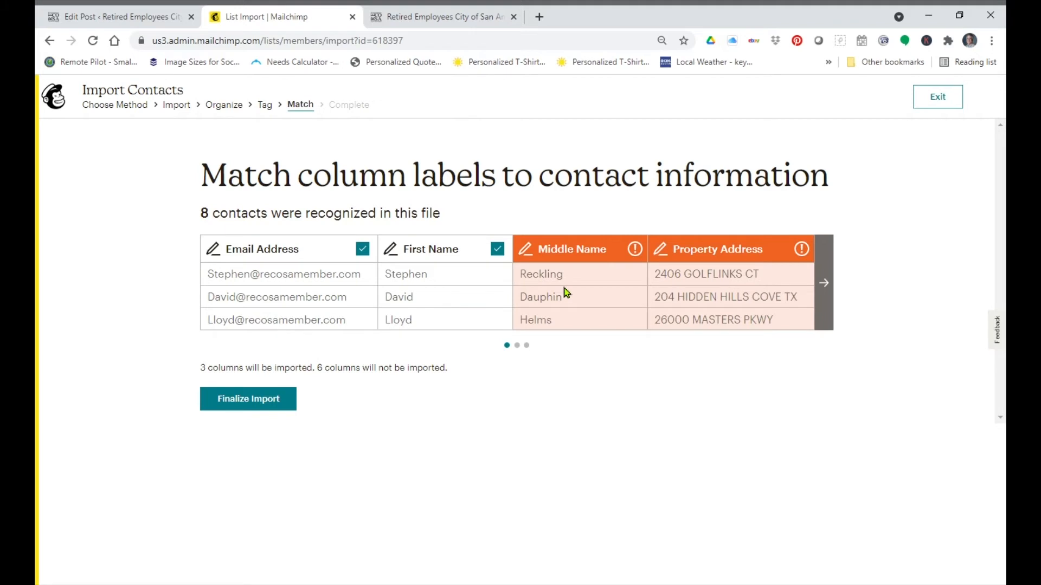
# Step: Map the Middle Name column to the Last Name (LNAME) field
pyautogui.click(525, 249)
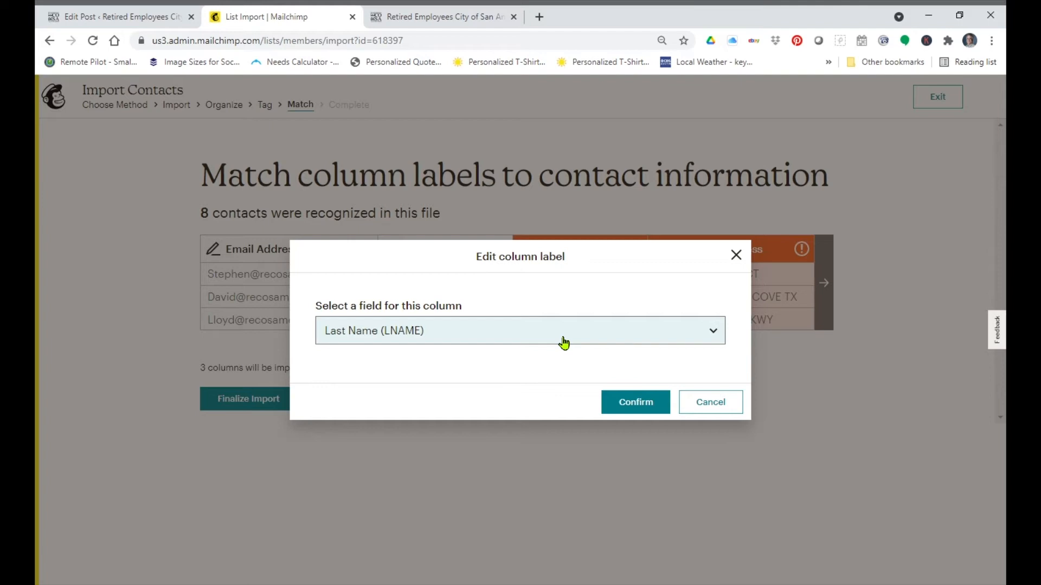
pyautogui.moveTo(585, 258); pyautogui.dragTo(586, 307)
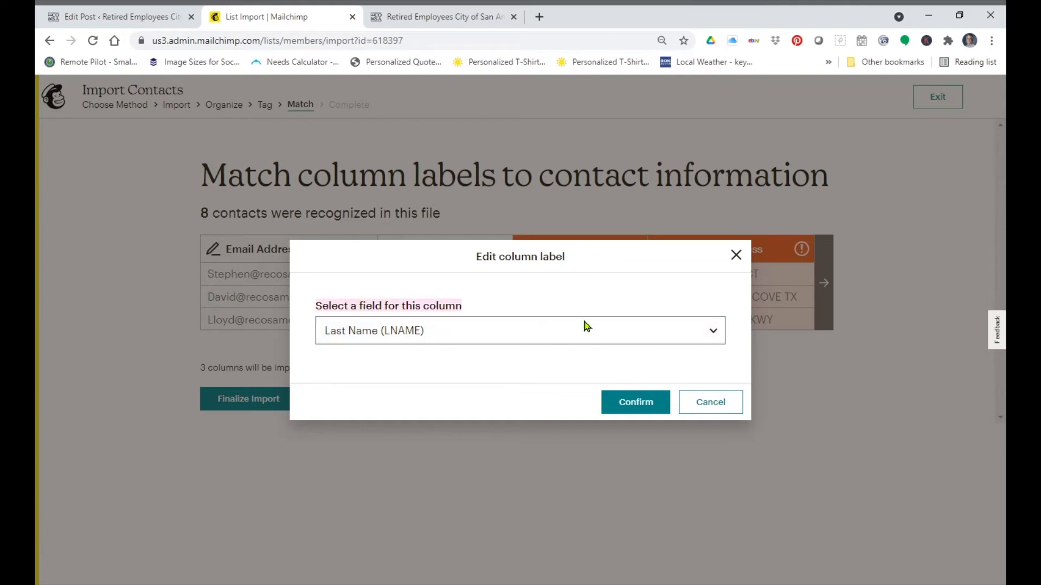
pyautogui.click(525, 342)
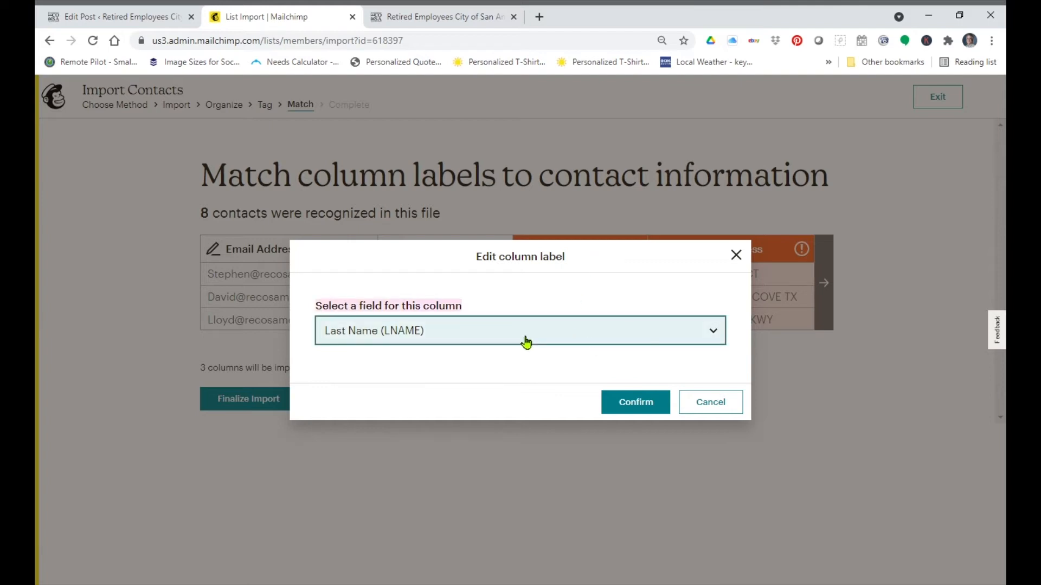
pyautogui.click(637, 408)
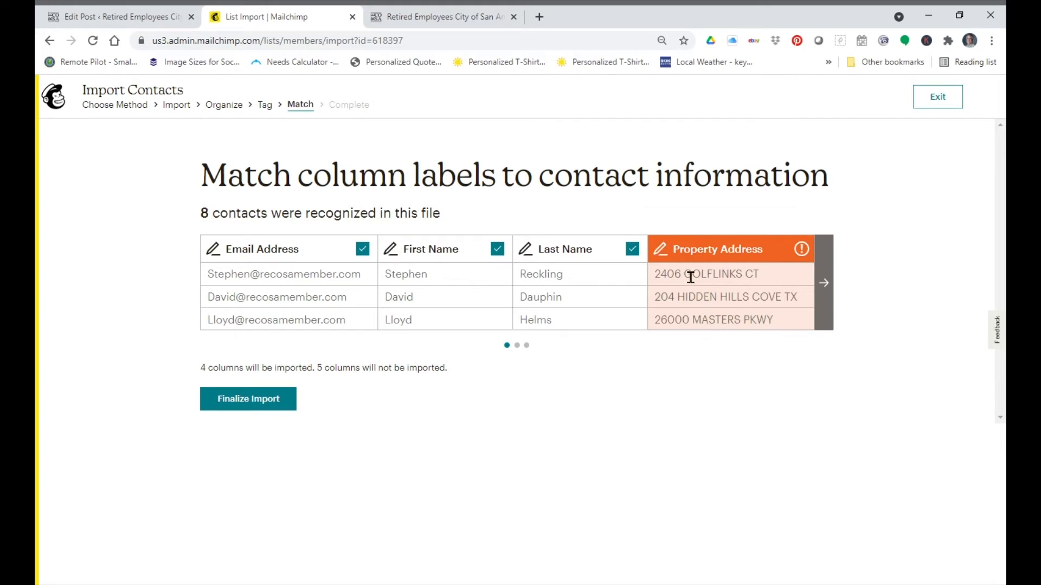
# Step: Map the Property Address column to a new text field labelled Street address
pyautogui.click(665, 253)
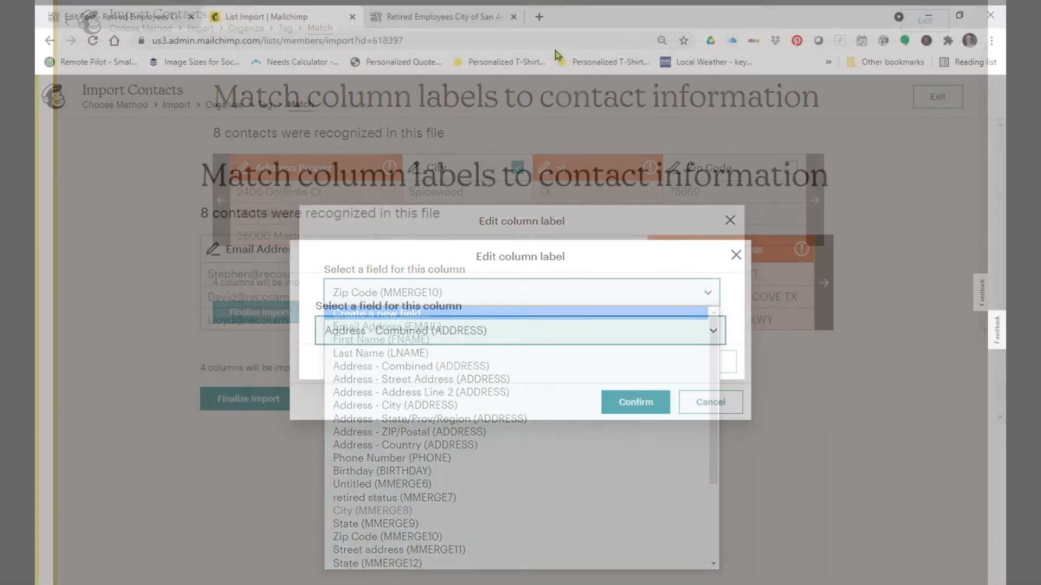
pyautogui.press('Home')
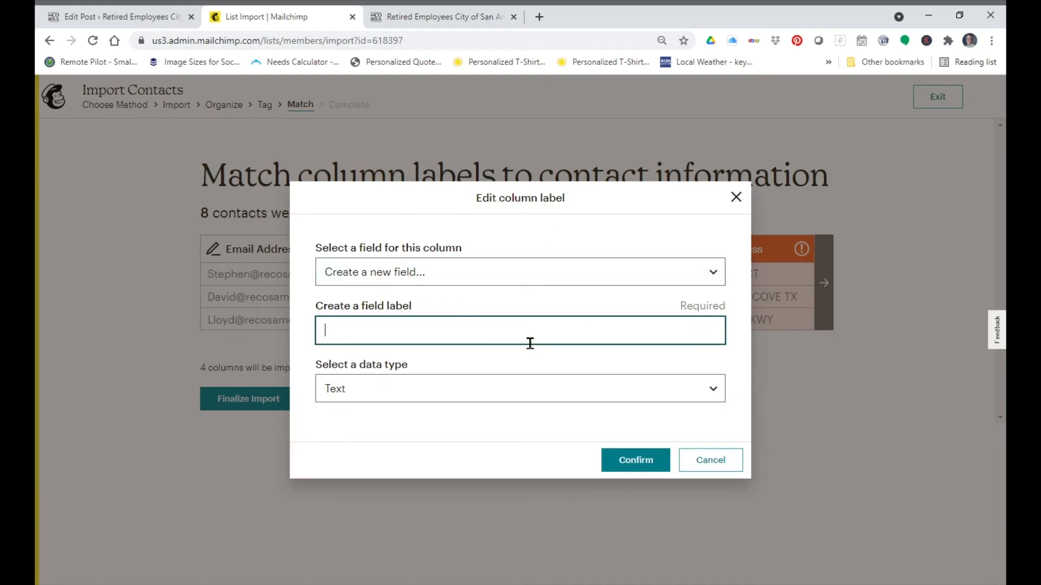
pyautogui.write('Street address')
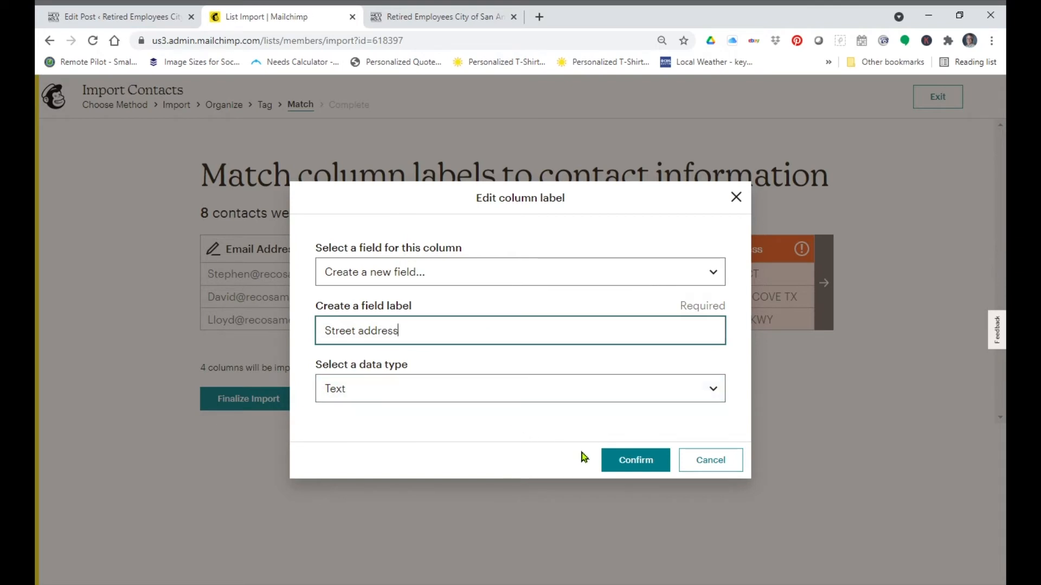
pyautogui.click(645, 468)
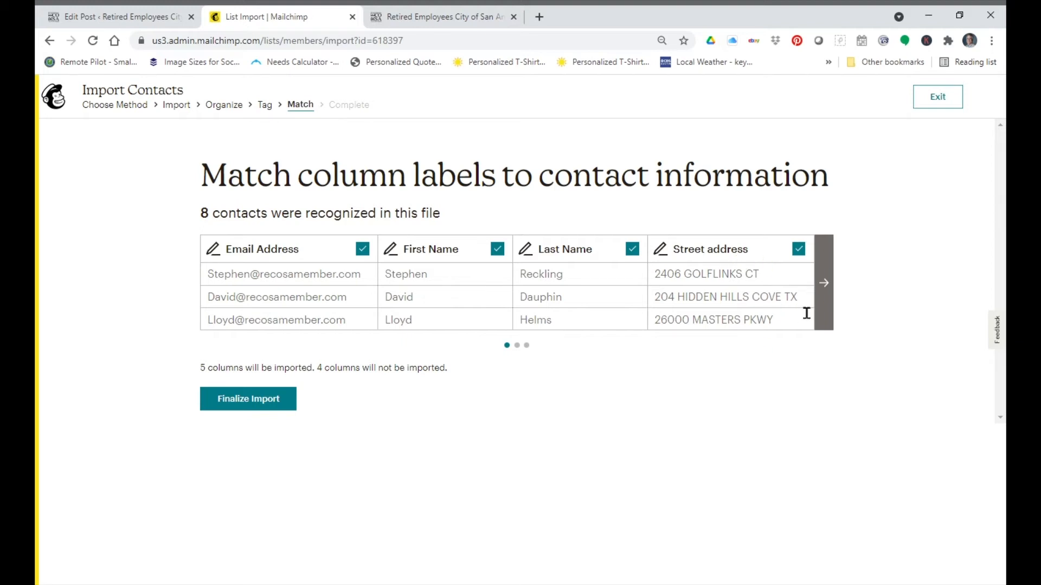
# Step: Map the Address Proper column to the Address - Combined (ADDRESS) field
pyautogui.click(825, 283)
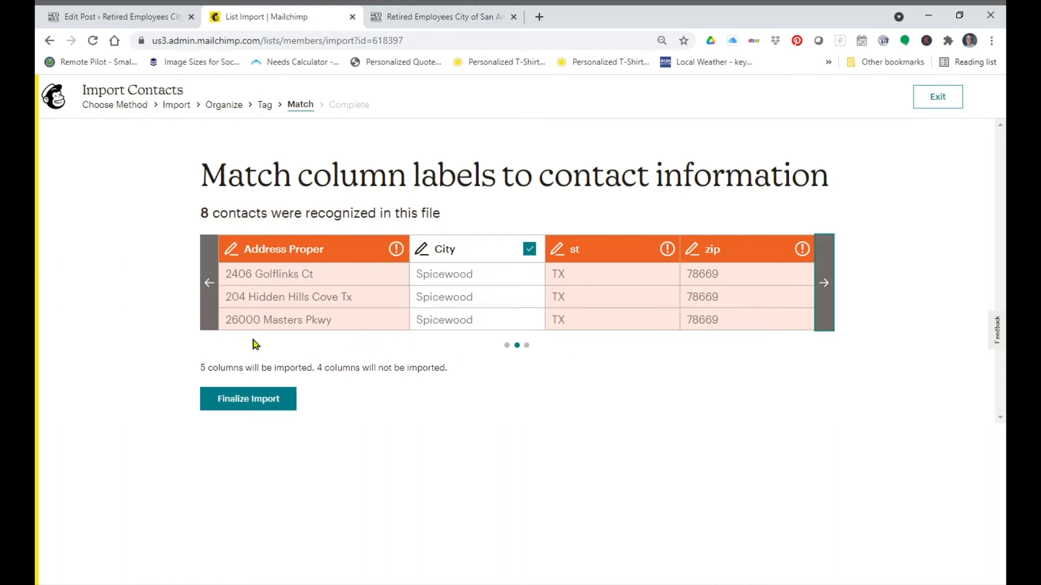
pyautogui.click(206, 285)
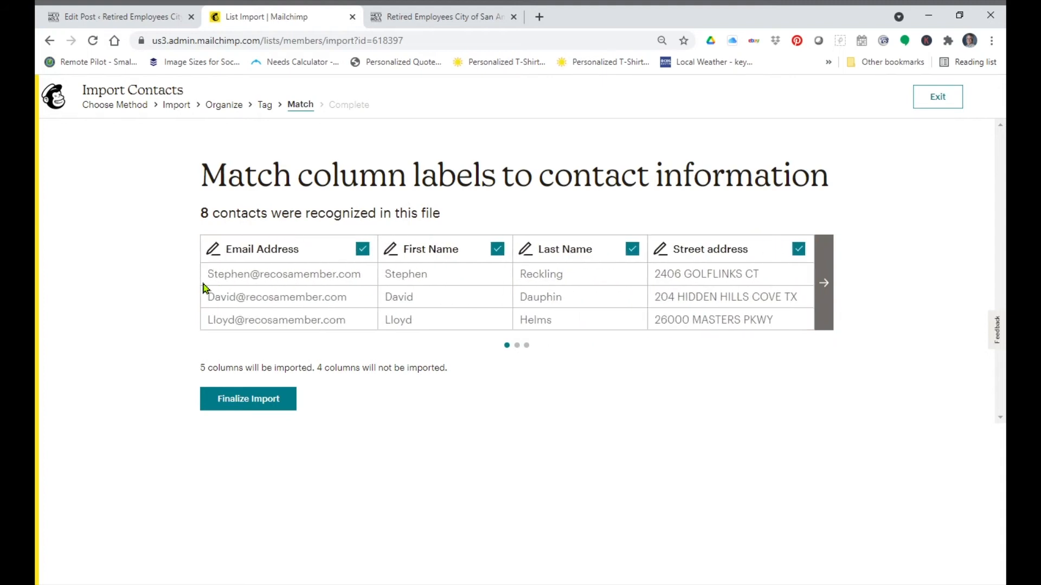
pyautogui.click(822, 284)
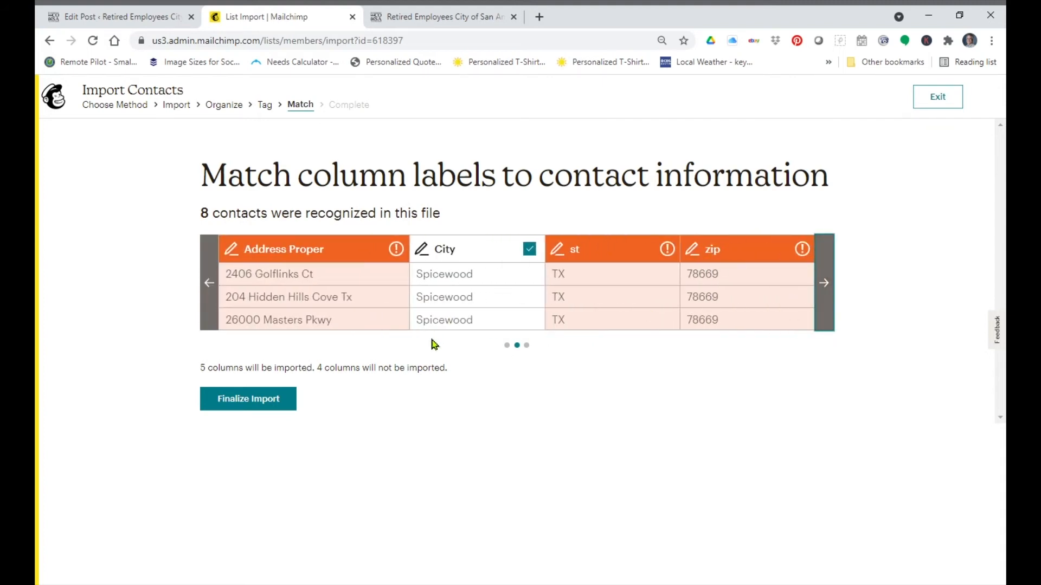
pyautogui.click(234, 252)
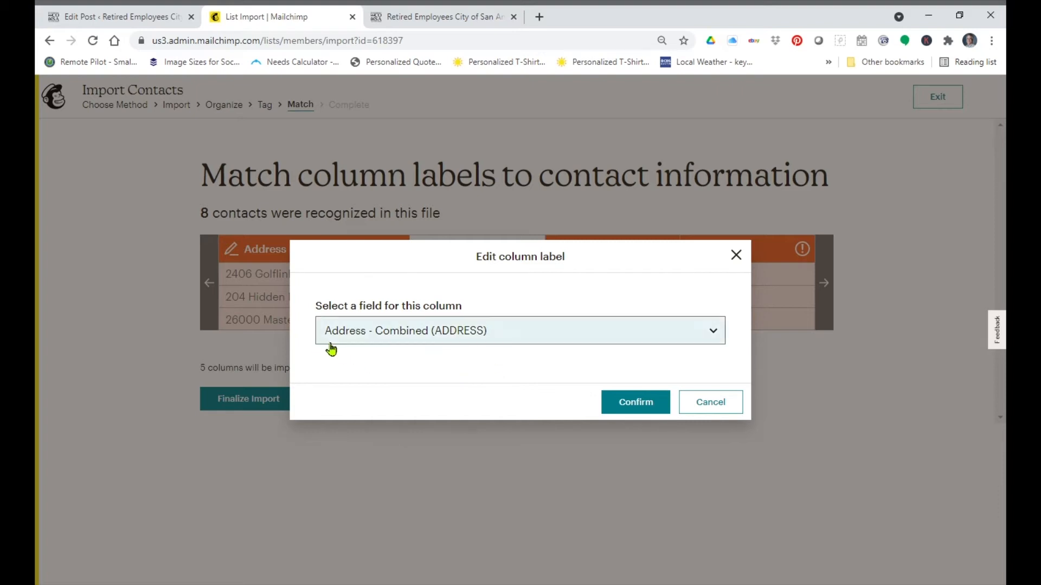
pyautogui.click(626, 401)
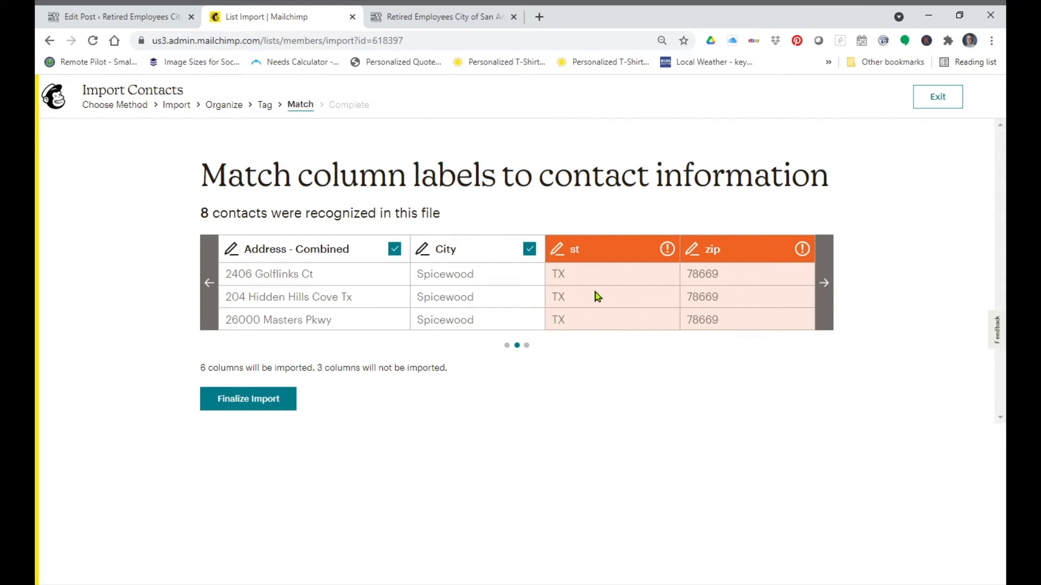
# Step: Map the st column to a new text field labelled State
pyautogui.click(556, 249)
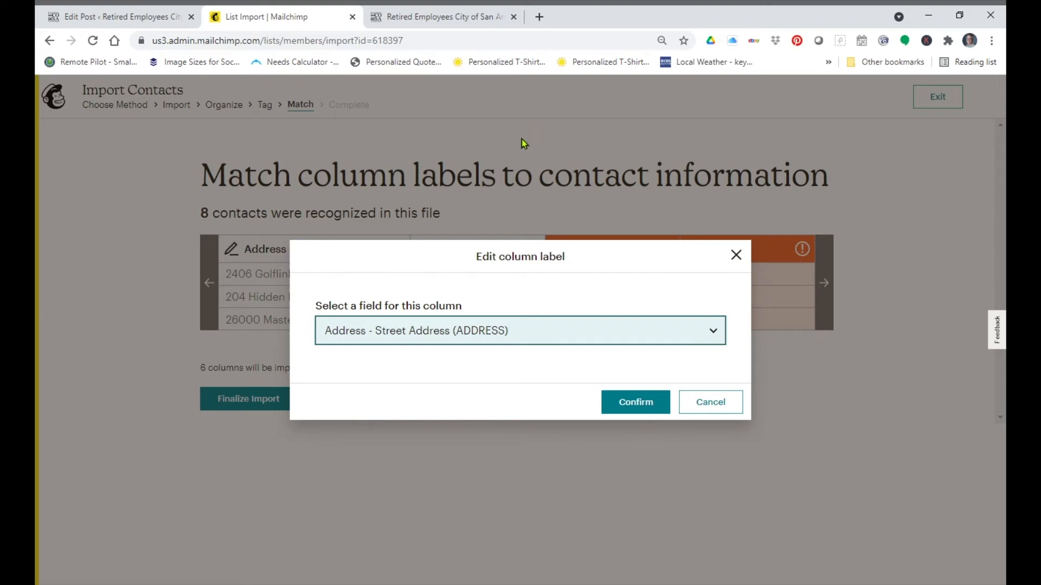
pyautogui.click(465, 46)
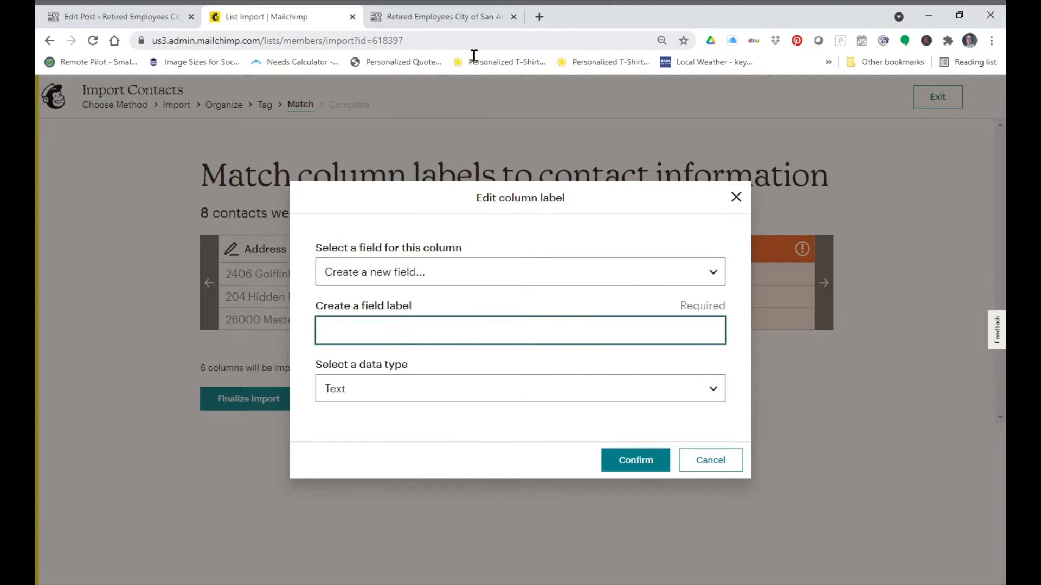
pyautogui.write('State')
pyautogui.press('Tab')
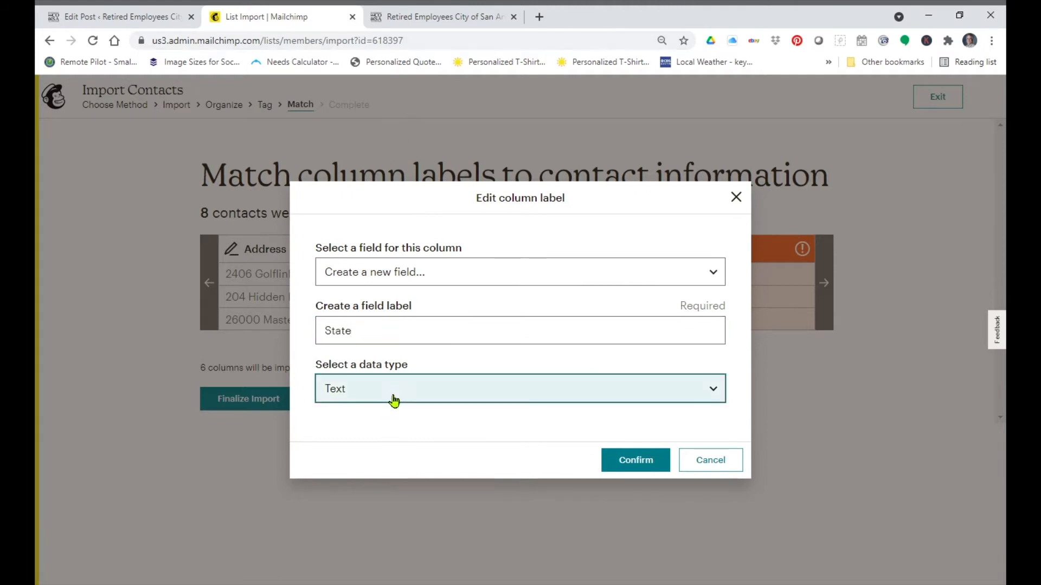
pyautogui.click(653, 461)
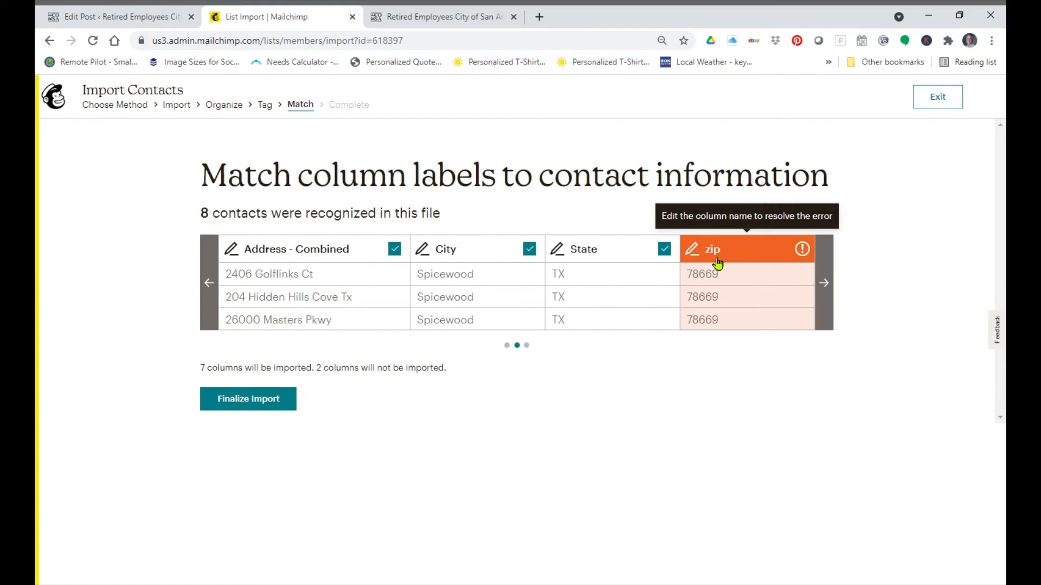
# Step: Map the zip column to a new field labelled Zip Code with the Number data type
pyautogui.click(699, 255)
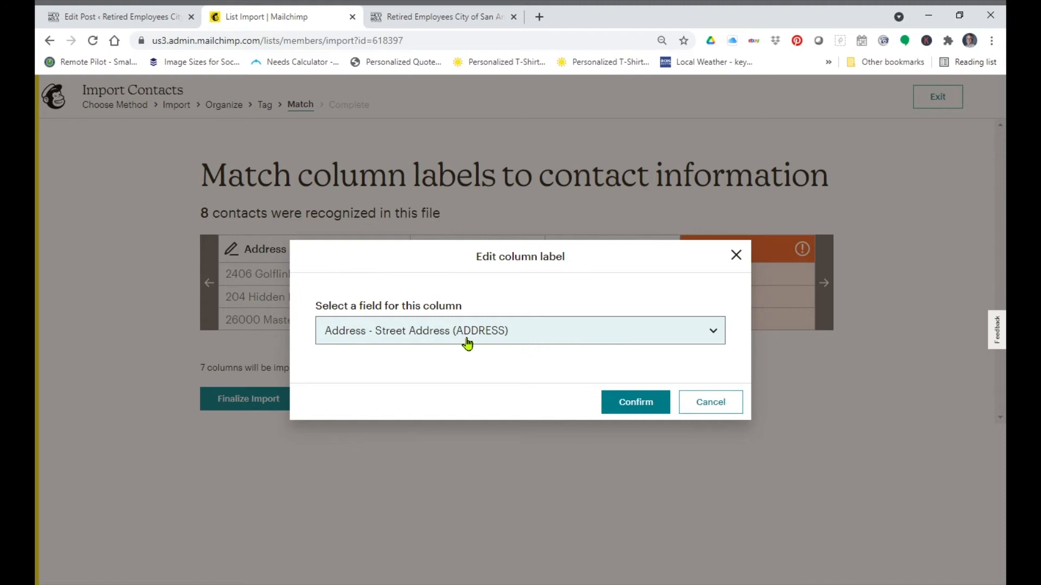
pyautogui.click(572, 335)
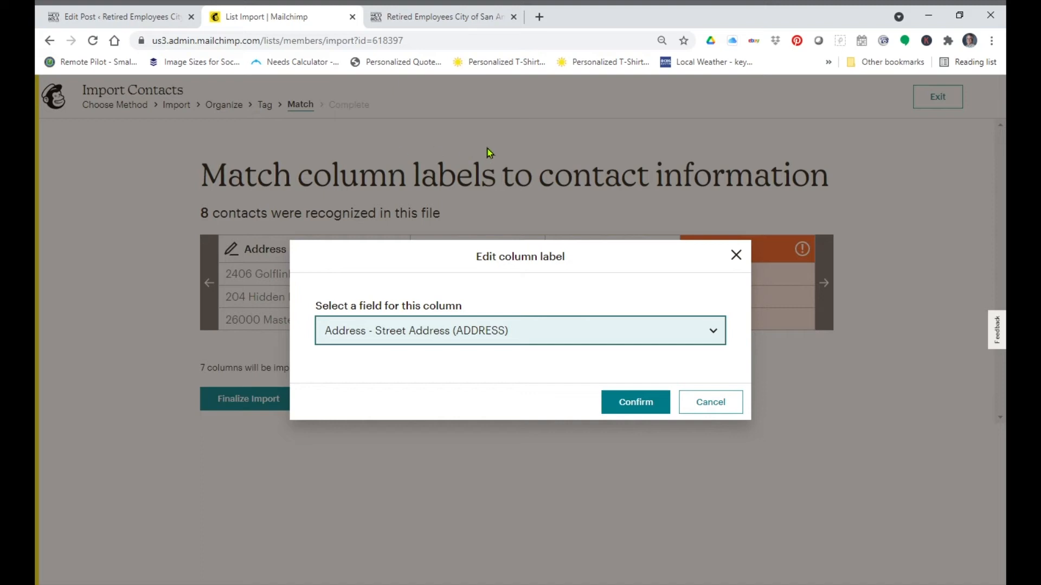
pyautogui.click(474, 54)
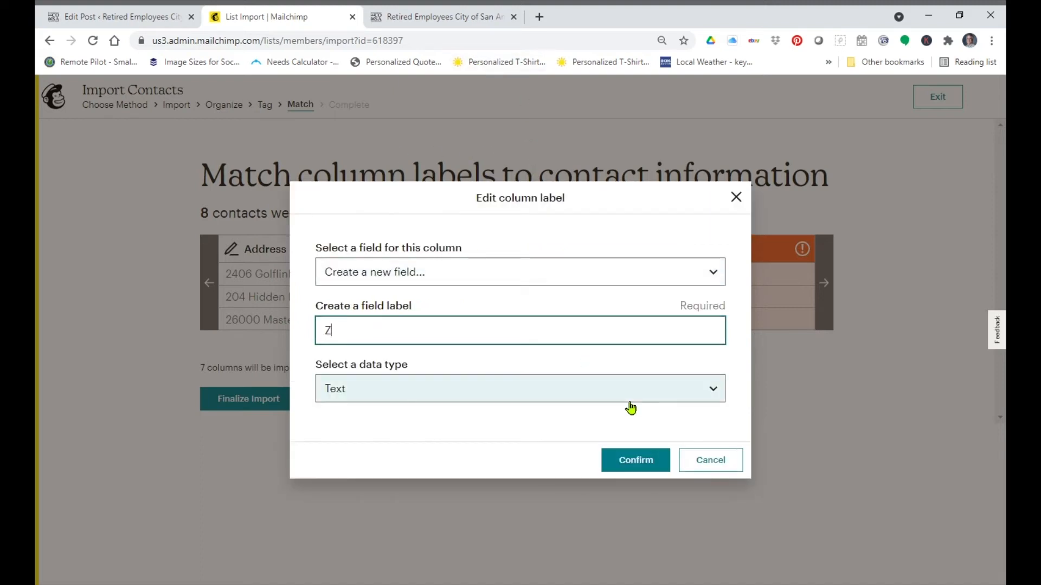
pyautogui.press('Down')
pyautogui.press('Tab')
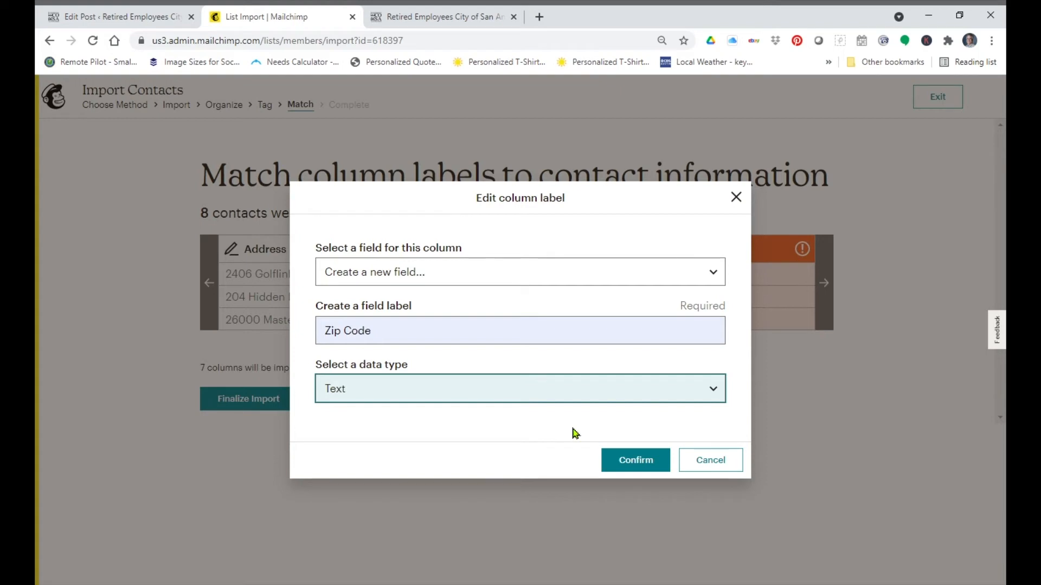
pyautogui.press('Down')
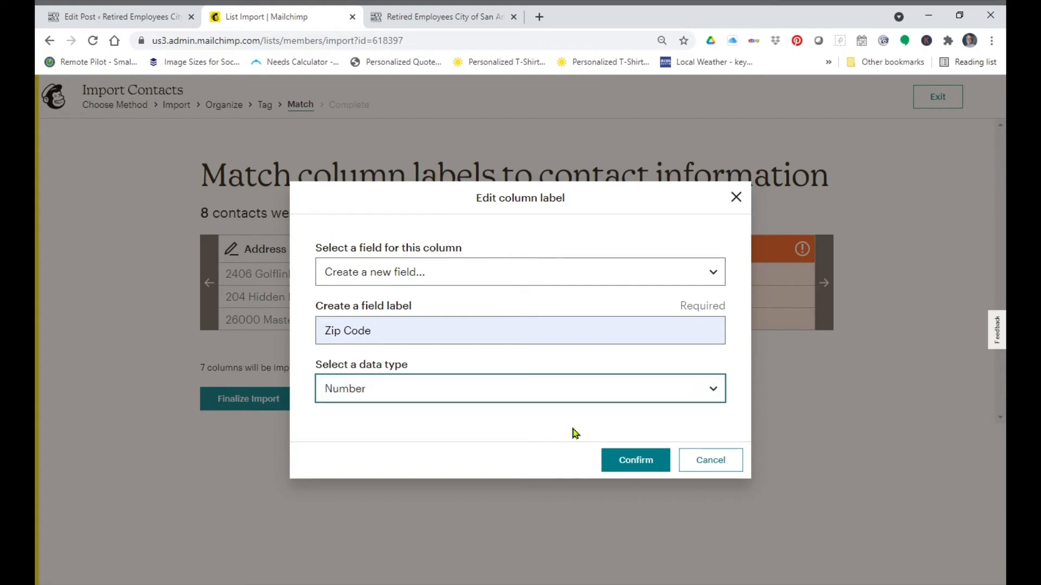
pyautogui.click(646, 471)
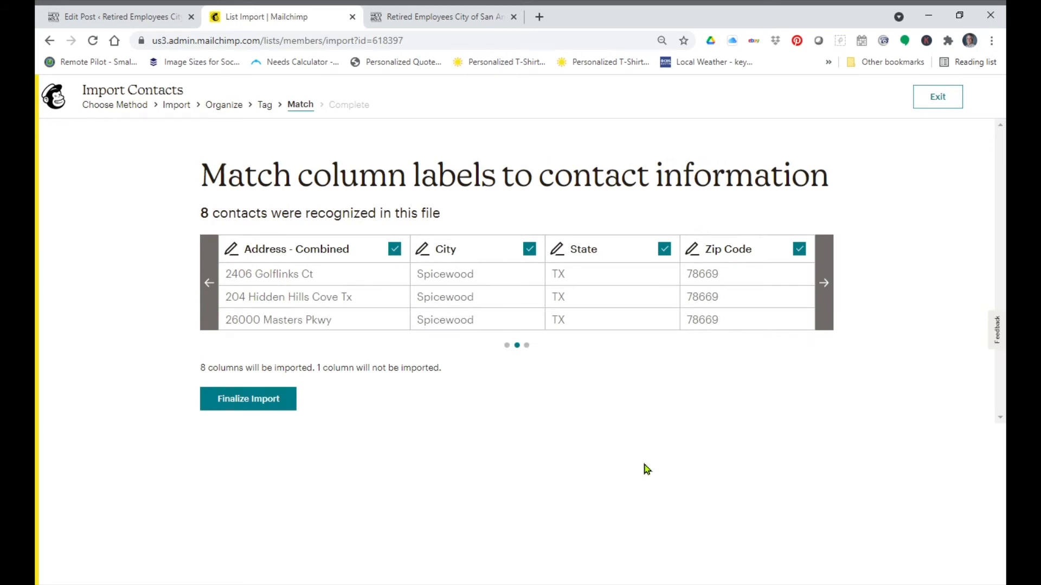
# Step: Map the Owner Name column to a new text field labelled Owner Name
pyautogui.click(210, 291)
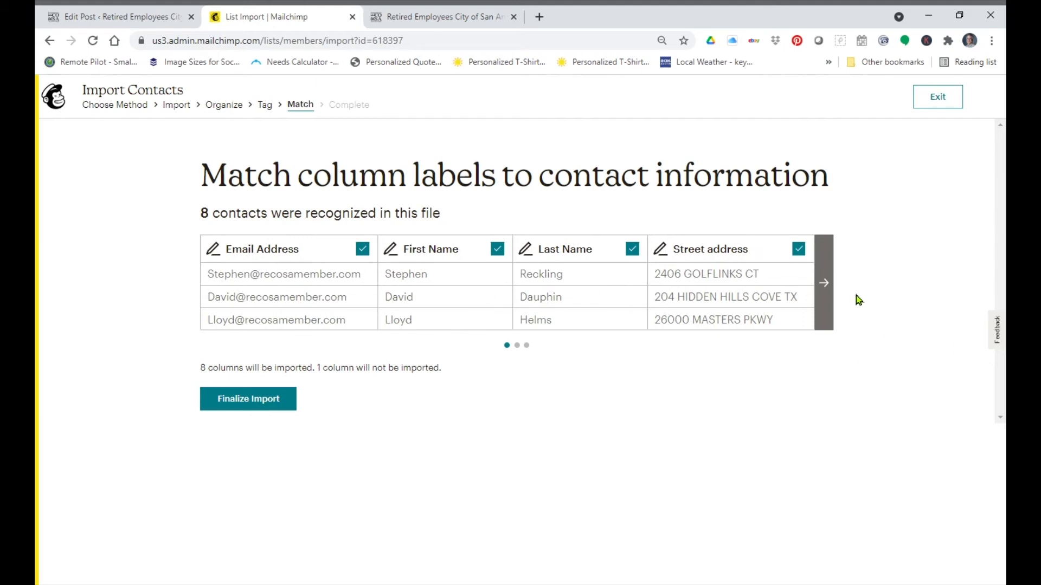
pyautogui.click(828, 283)
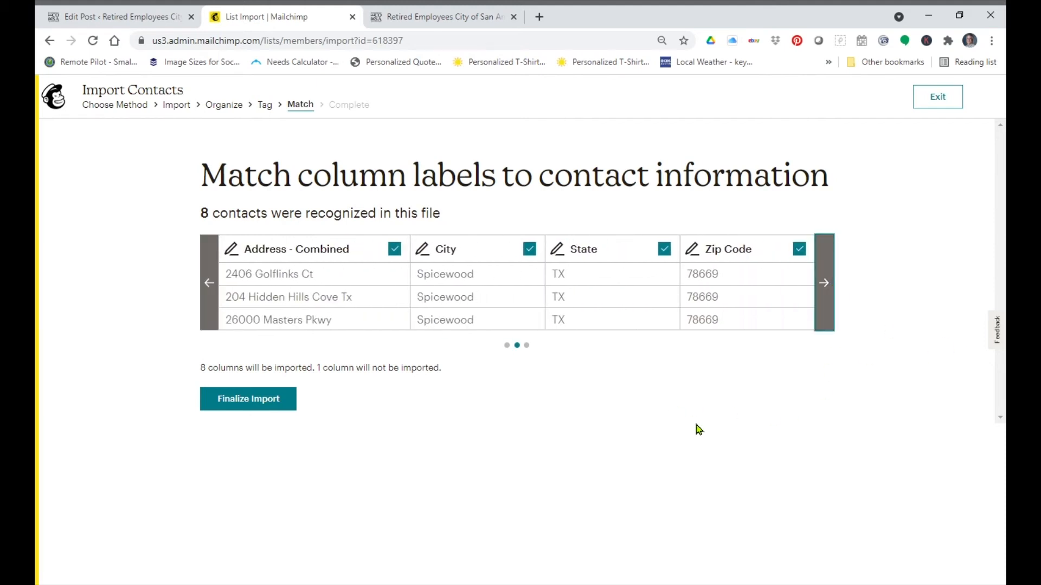
pyautogui.click(830, 286)
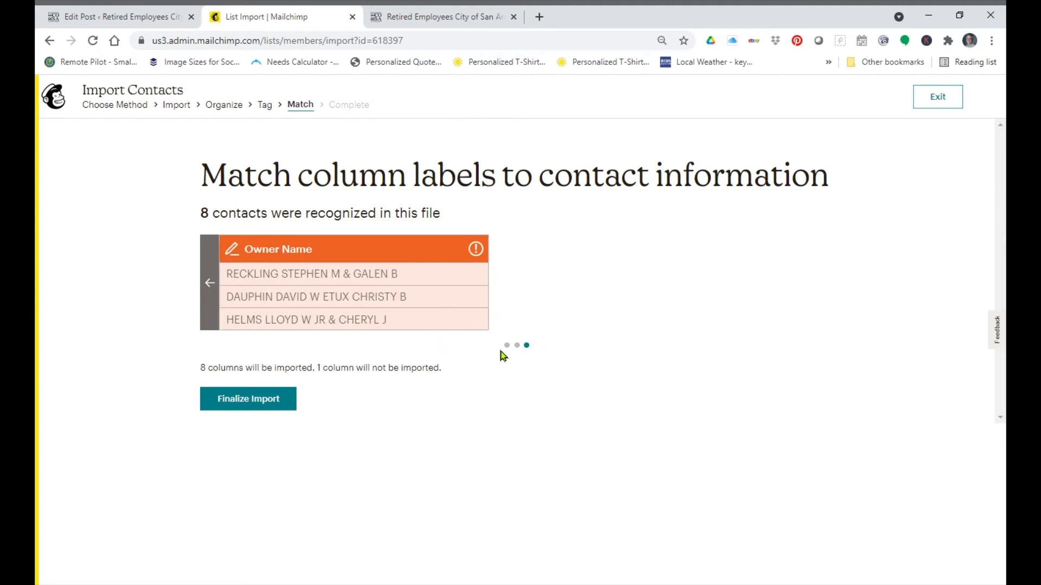
pyautogui.click(211, 284)
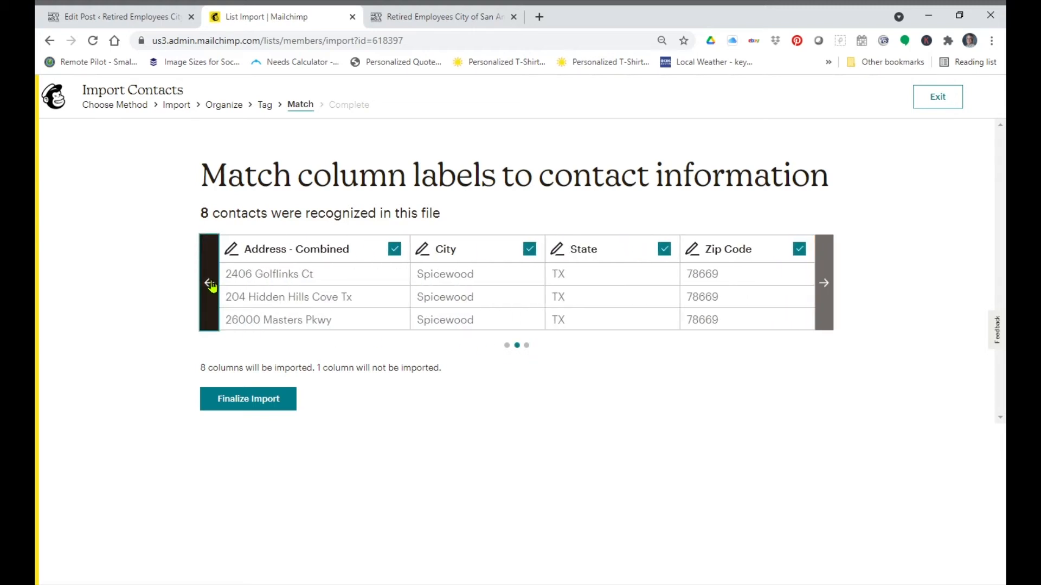
pyautogui.click(210, 284)
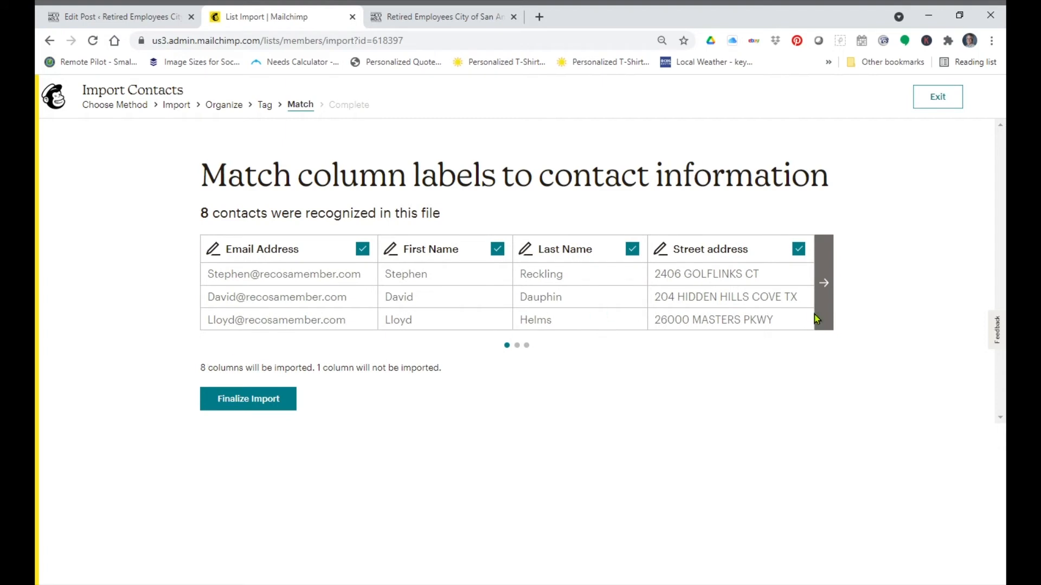
pyautogui.click(825, 282)
pyautogui.click(825, 282)
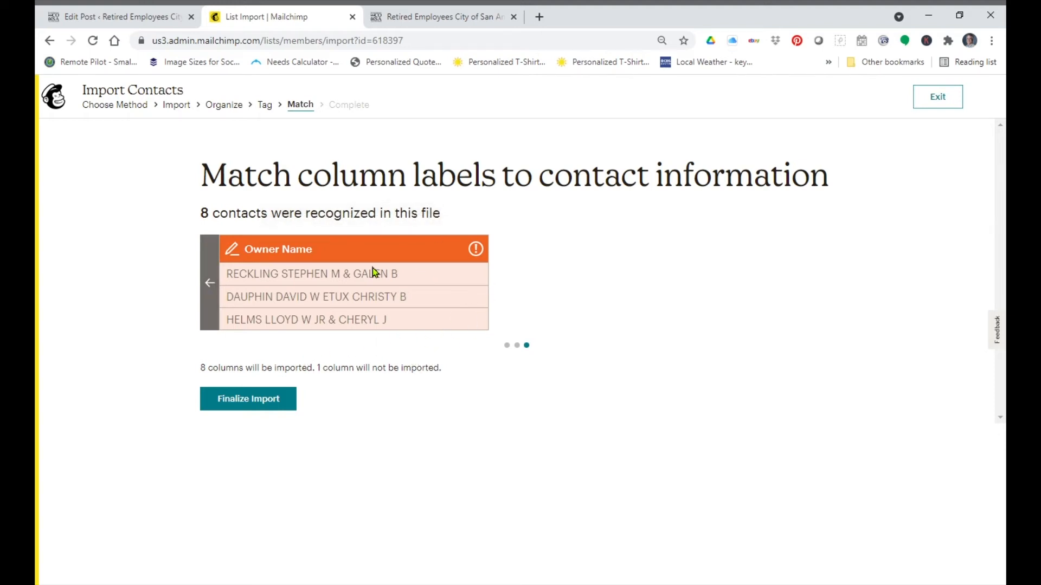
pyautogui.click(233, 250)
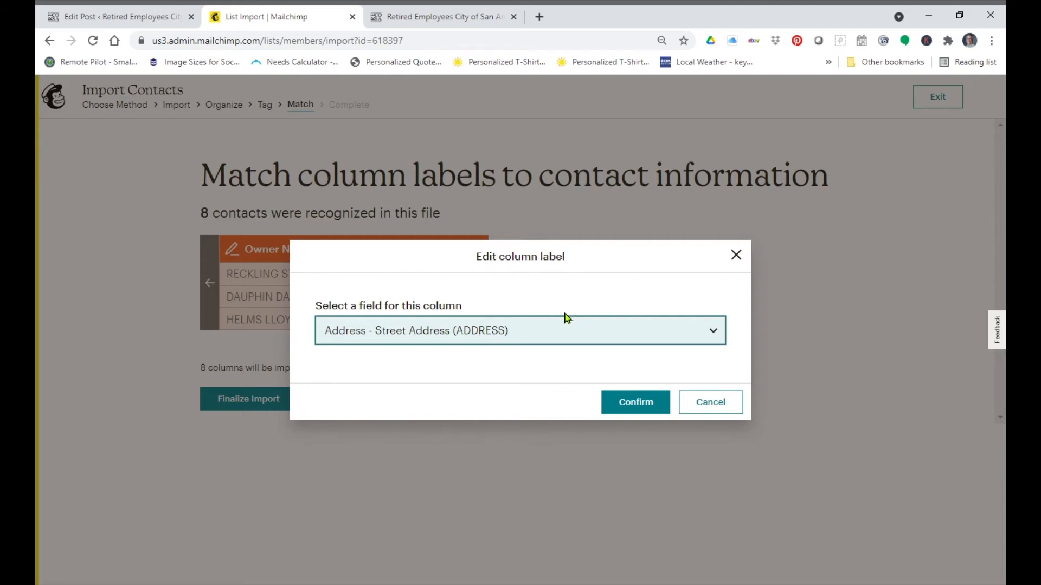
pyautogui.click(433, 52)
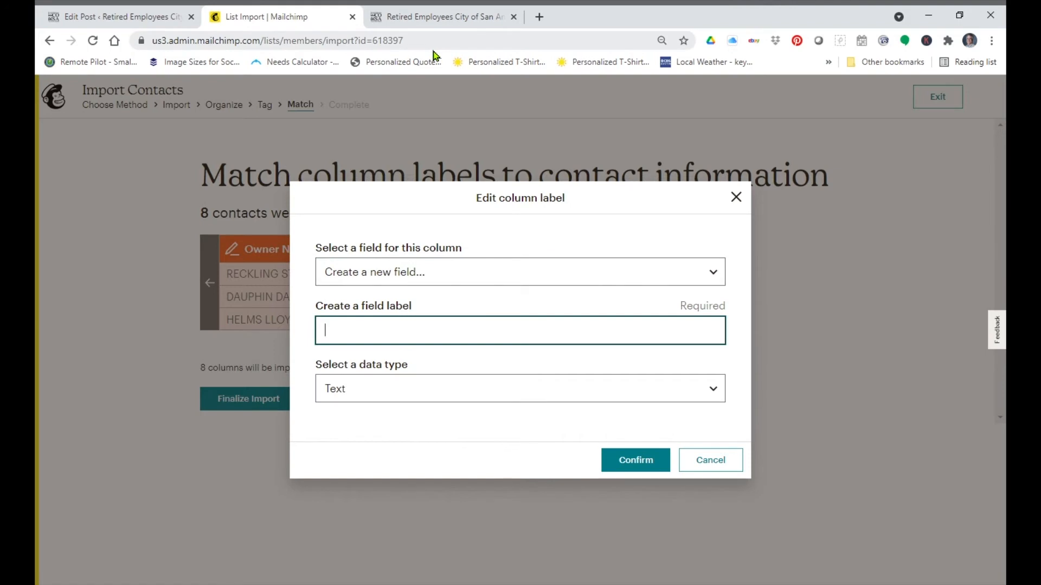
pyautogui.write('Owner Name')
pyautogui.click(637, 464)
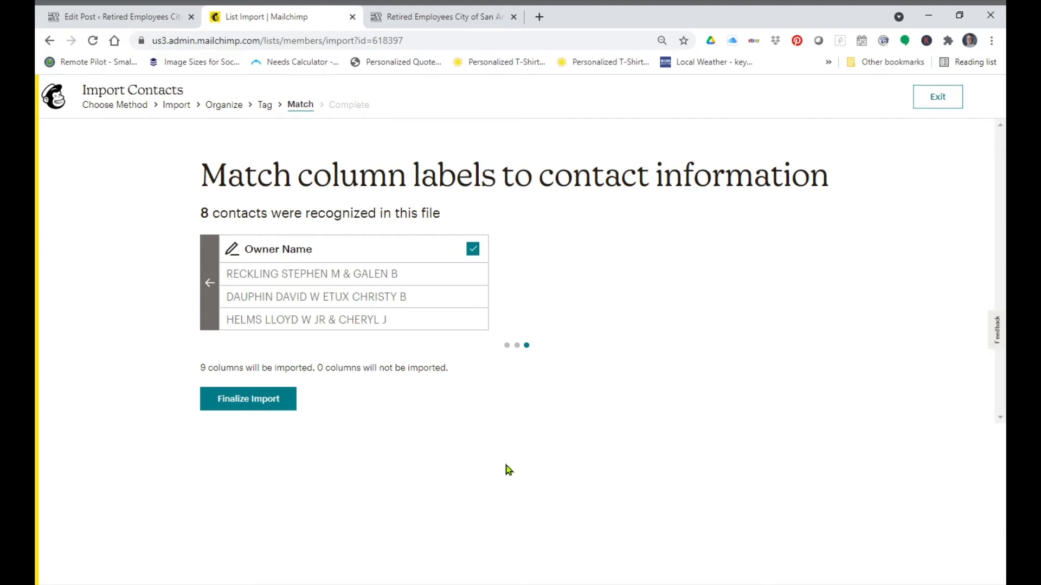
# Step: Finalize the column matching and complete the import into the audience
pyautogui.click(268, 403)
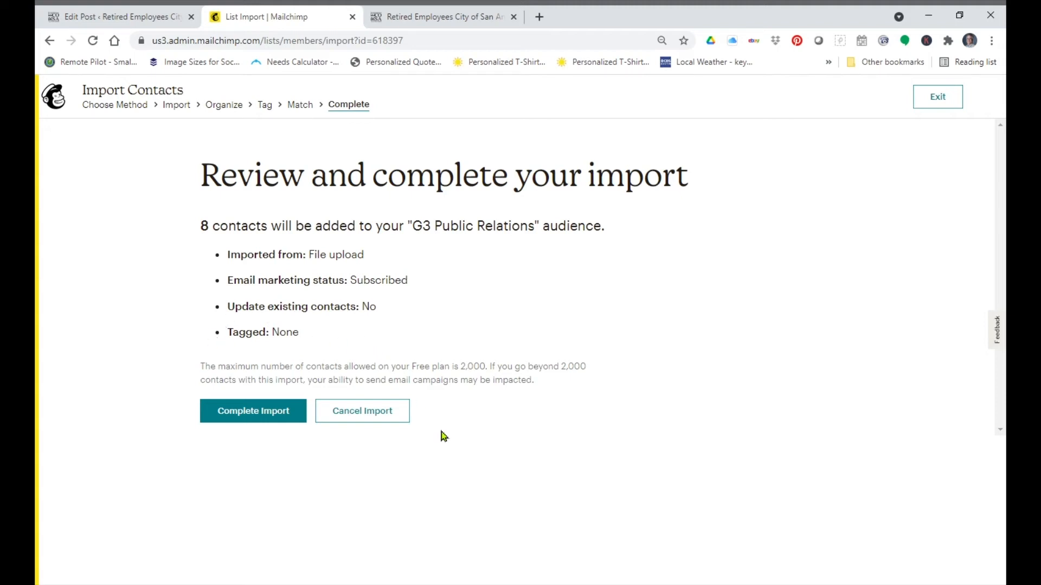
pyautogui.click(284, 416)
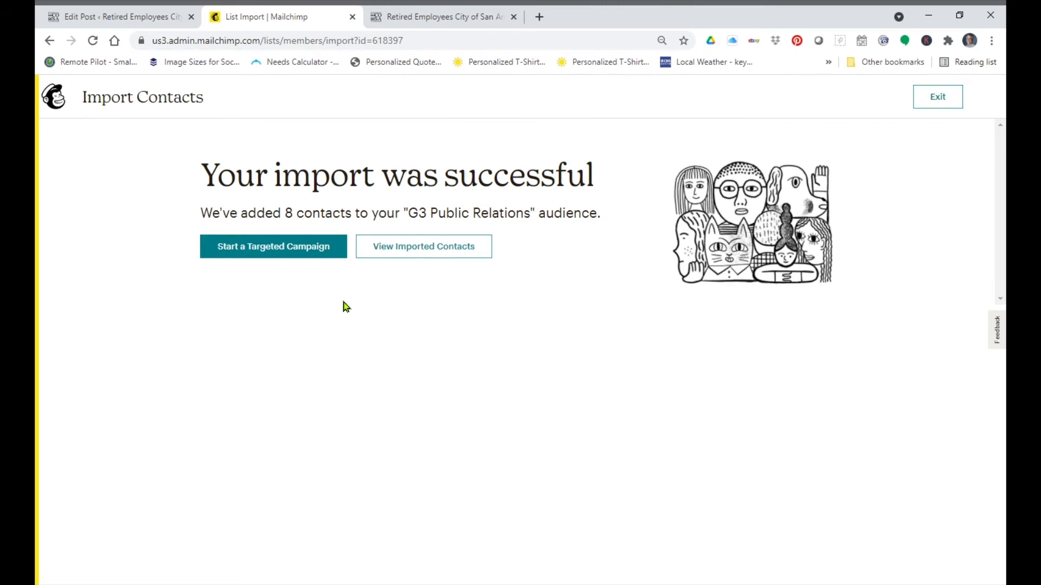
# Step: Start a targeted campaign for the imported contacts and name it Recosa Dummy Text List
pyautogui.click(293, 249)
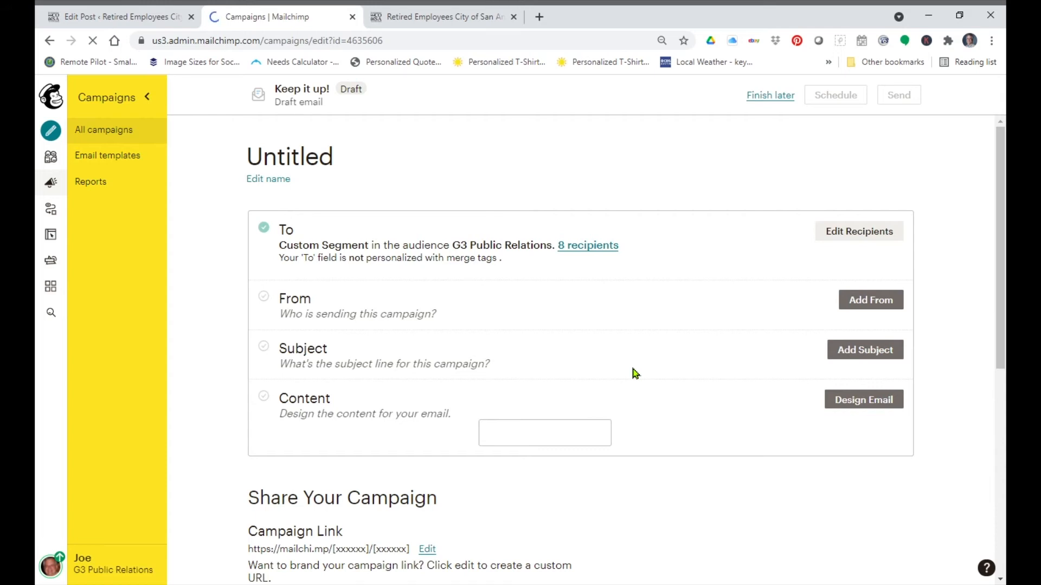
pyautogui.click(264, 182)
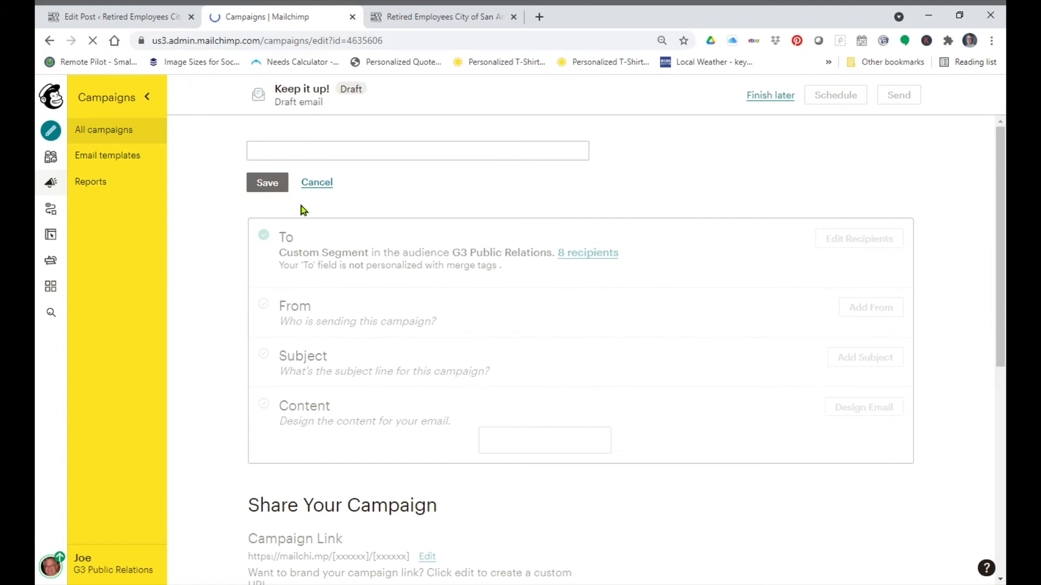
pyautogui.click(317, 162)
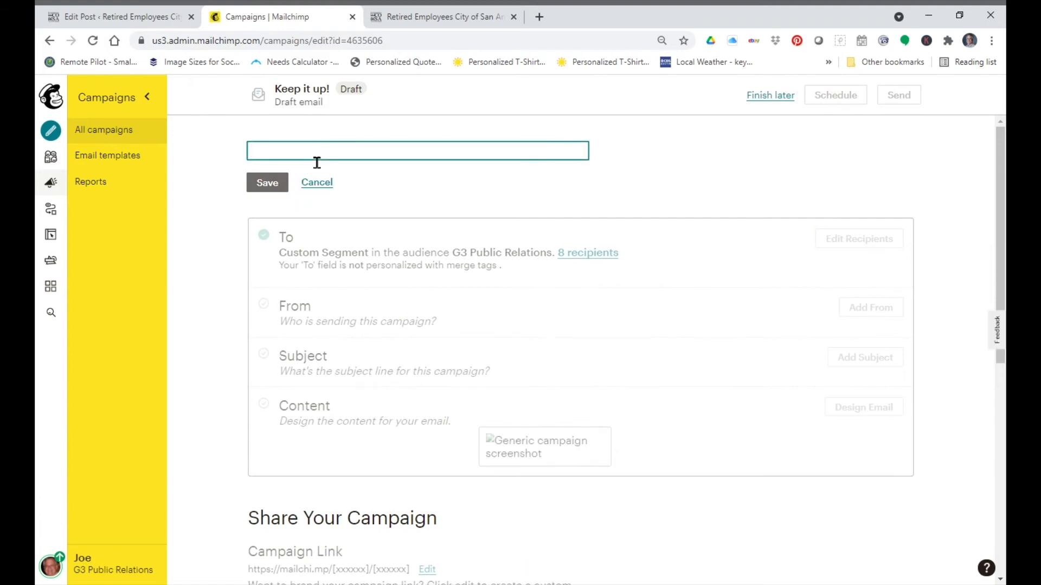
pyautogui.write('Recosa ')
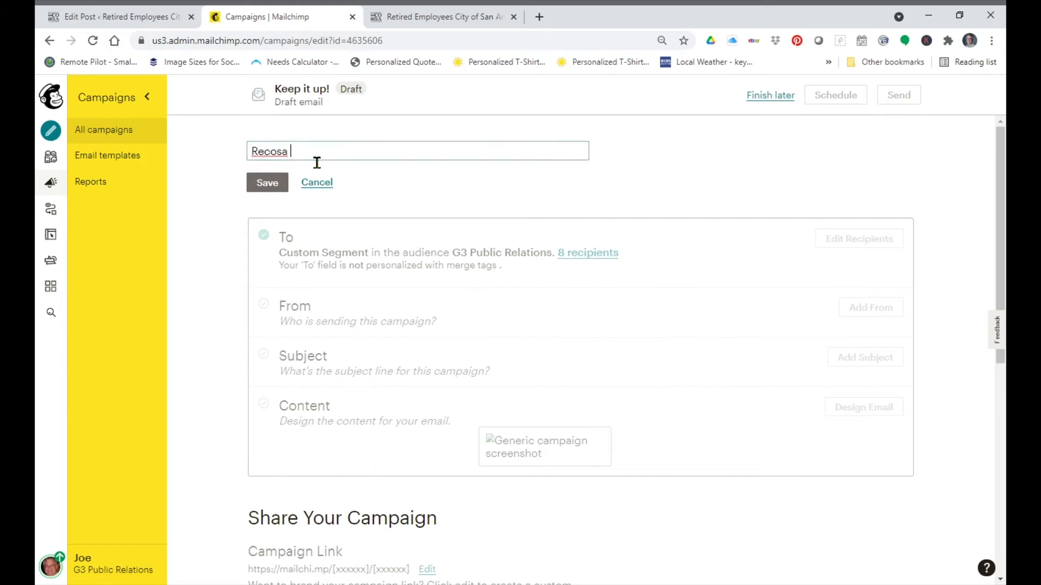
pyautogui.write('Dummy ')
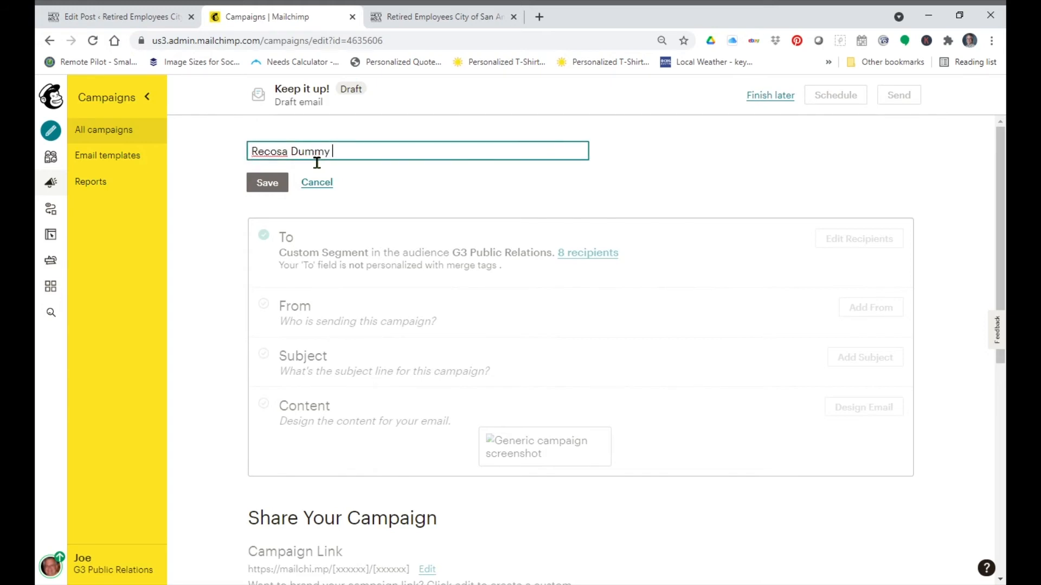
pyautogui.write('Text List')
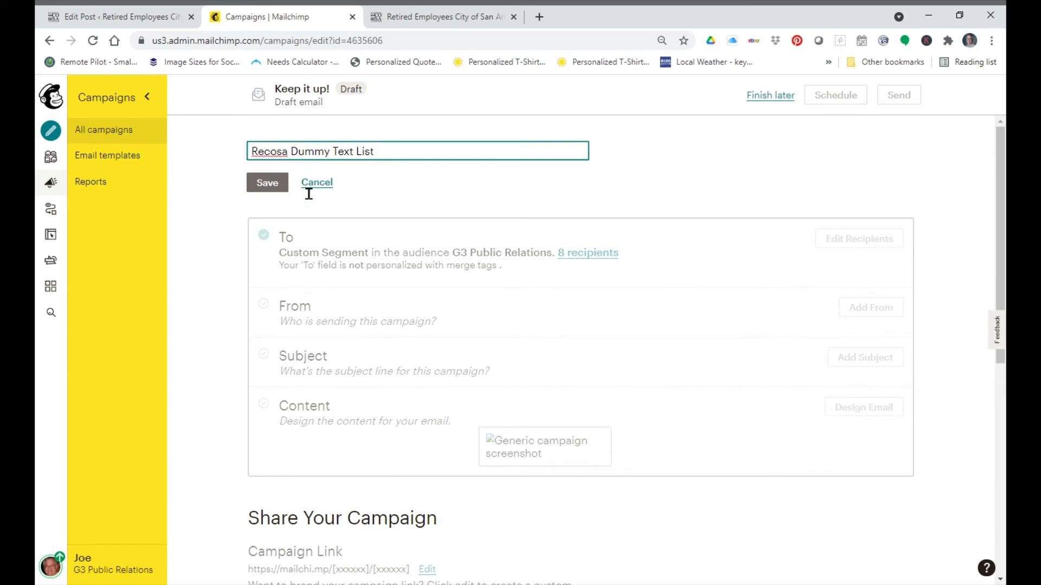
pyautogui.click(271, 184)
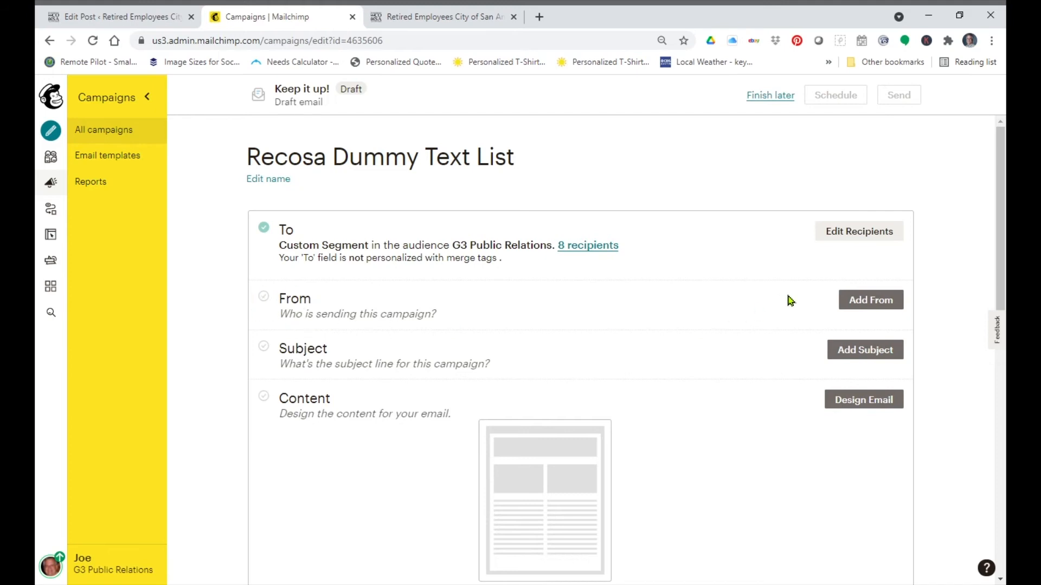
# Step: Save the default sender name and email address for the campaign
pyautogui.click(870, 301)
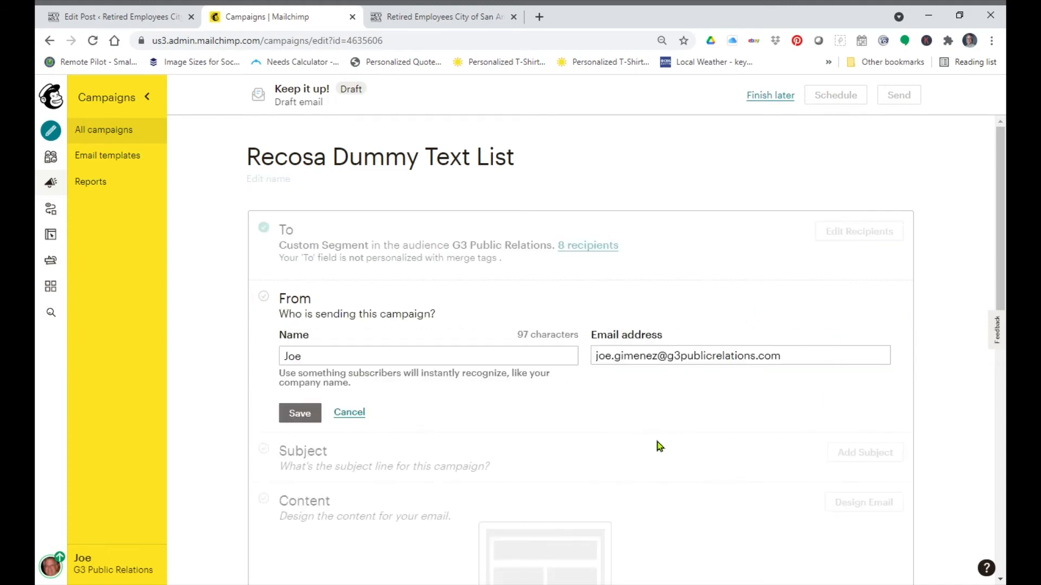
pyautogui.scroll(-4, 673, 441)
pyautogui.moveTo(1002, 293); pyautogui.dragTo(1003, 240)
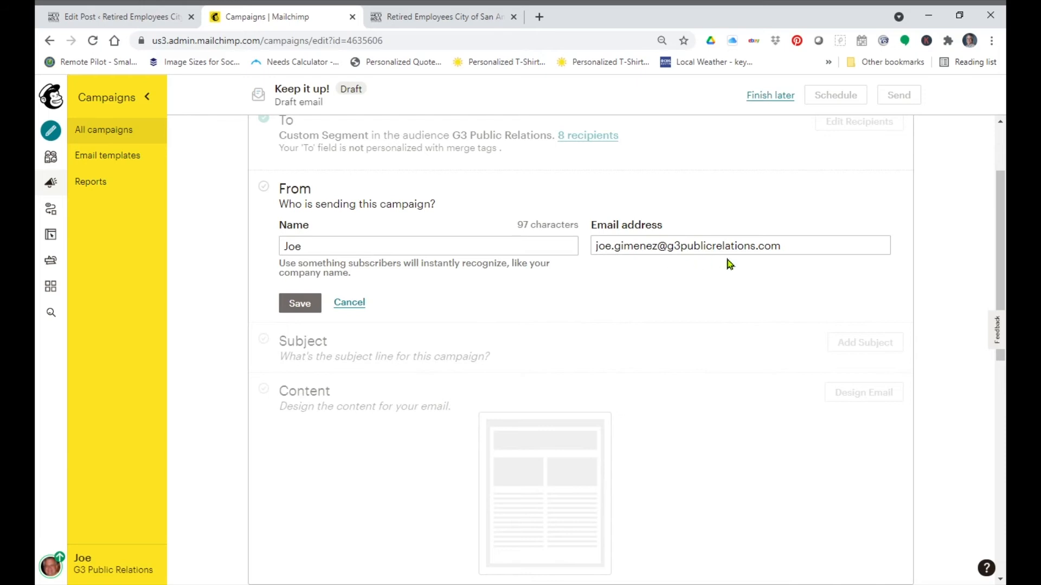
pyautogui.click(300, 304)
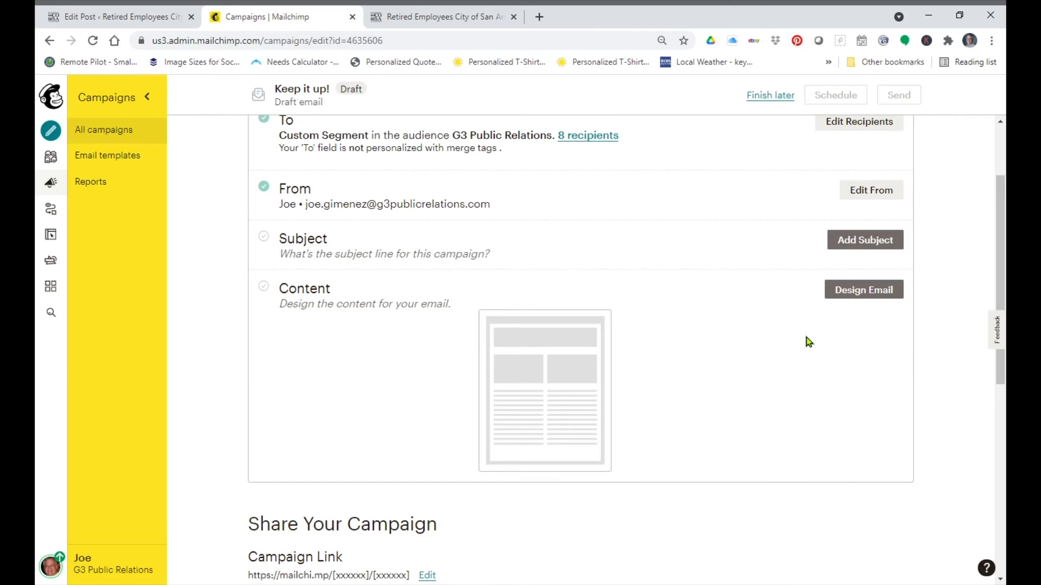
# Step: Set the campaign subject line to Congrats on Your New Membership at Recosa
pyautogui.scroll(1, 975, 302)
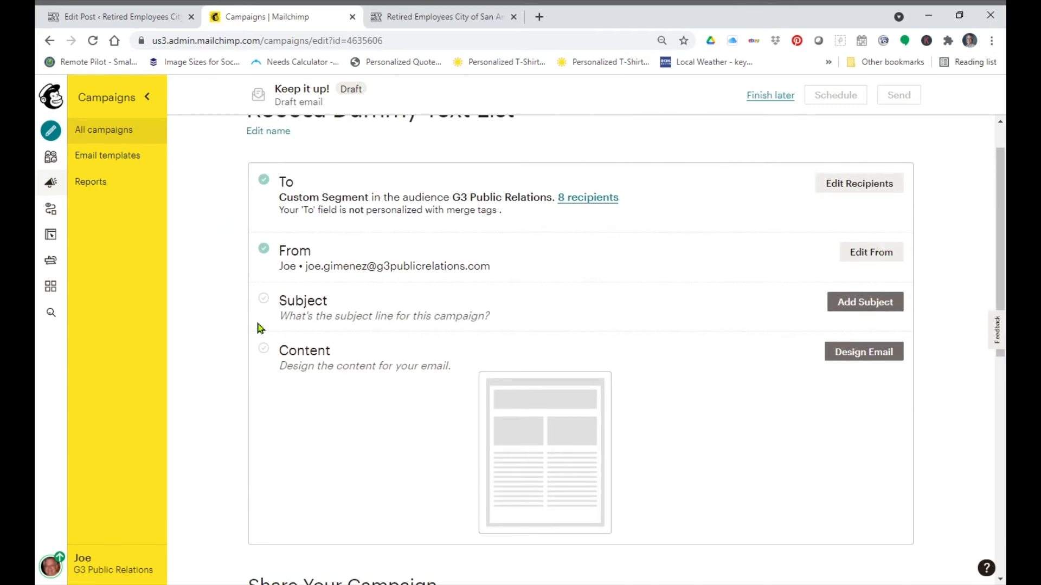
pyautogui.click(864, 300)
pyautogui.click(431, 373)
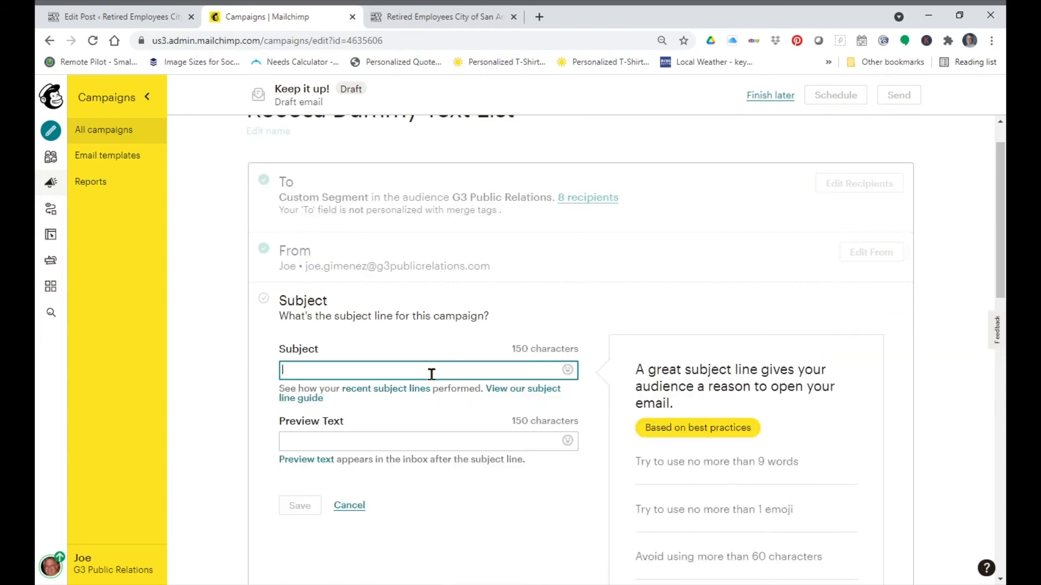
pyautogui.write('Congrats on Yo')
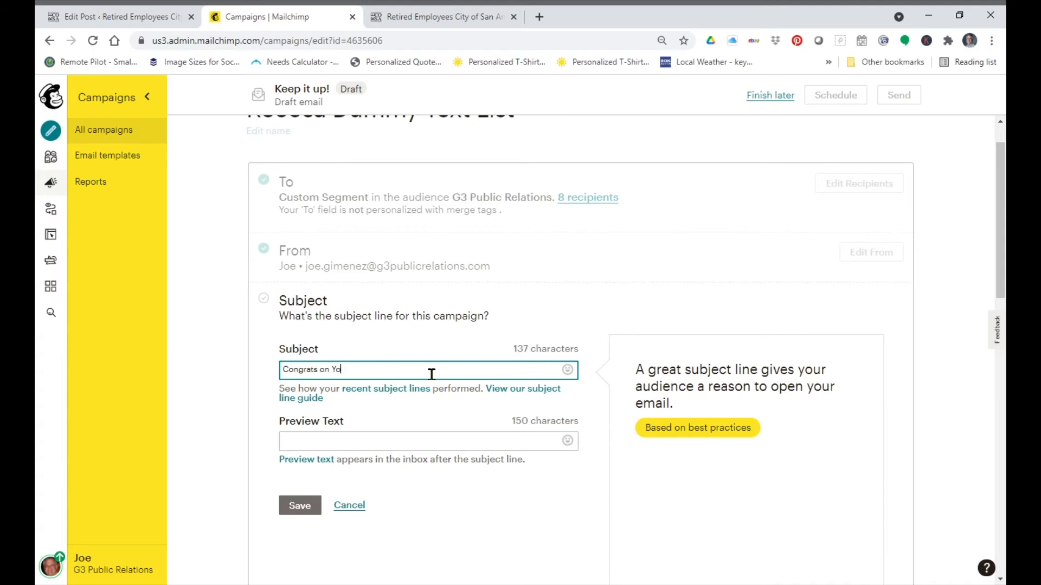
pyautogui.write('ur New Membership at Recosa')
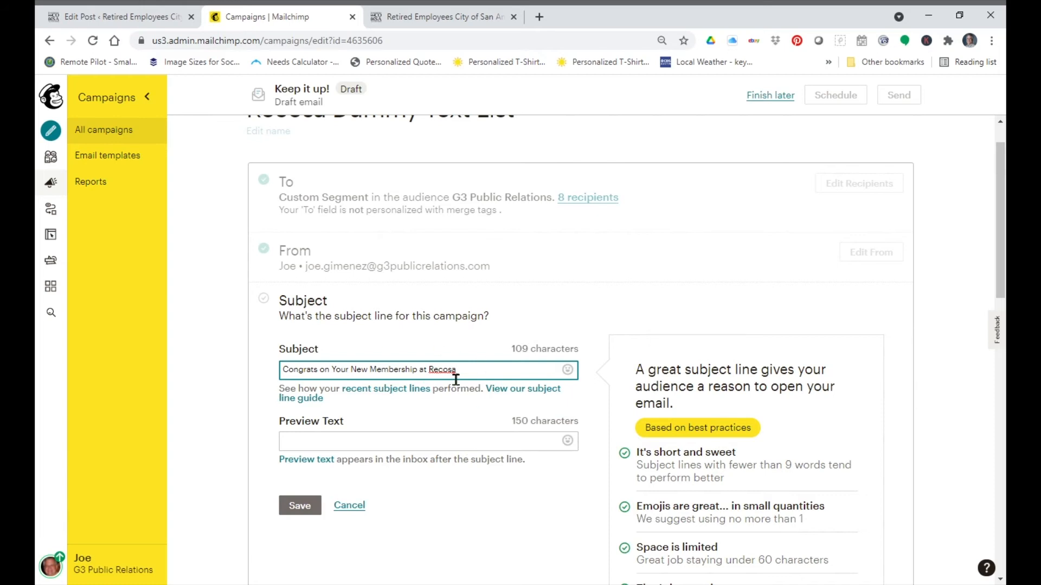
# Step: Add the preview text These instructions will help you learn about Recosa. and save the subject settings
pyautogui.click(380, 457)
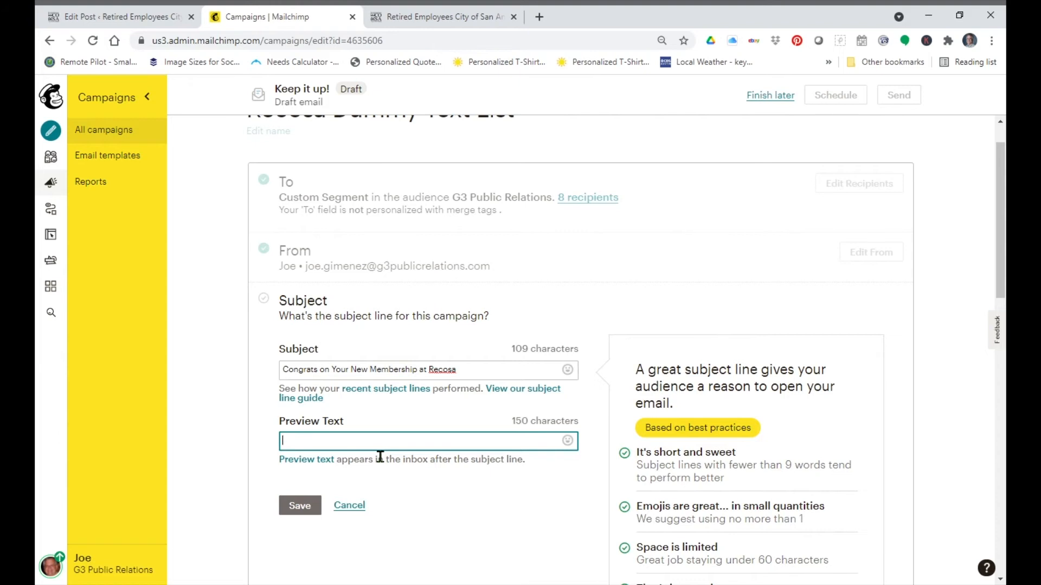
pyautogui.write('hese instructions will help you learn a')
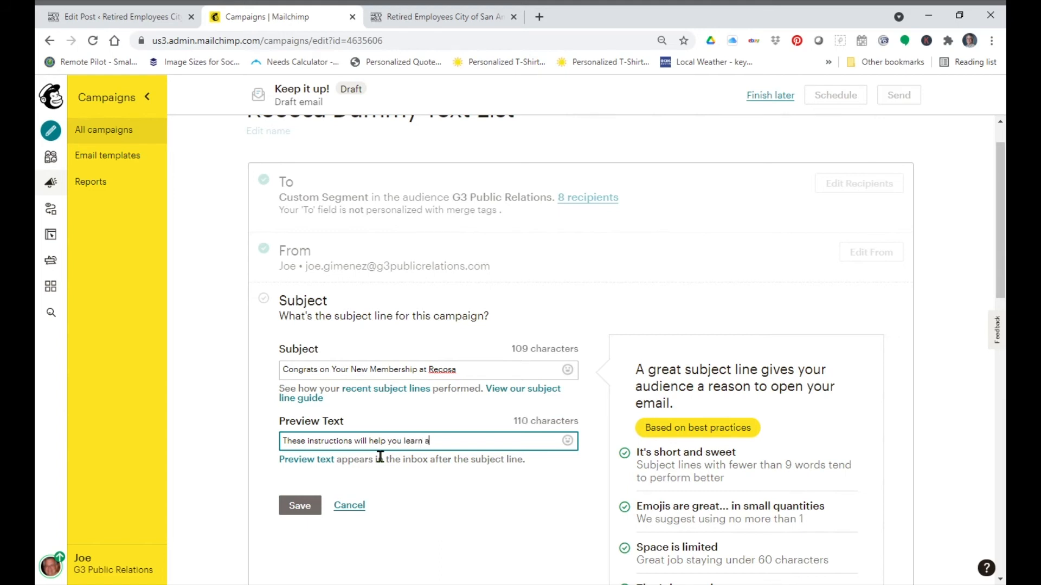
pyautogui.write('bout Recosa.')
pyautogui.click(314, 506)
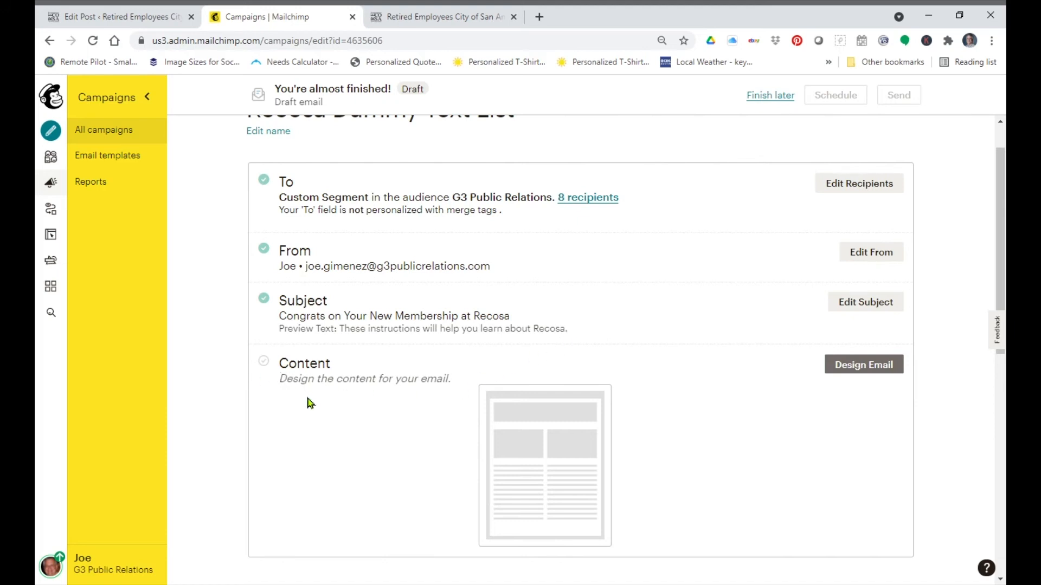
# Step: Open the email design to choose a template for the campaign content
pyautogui.click(873, 373)
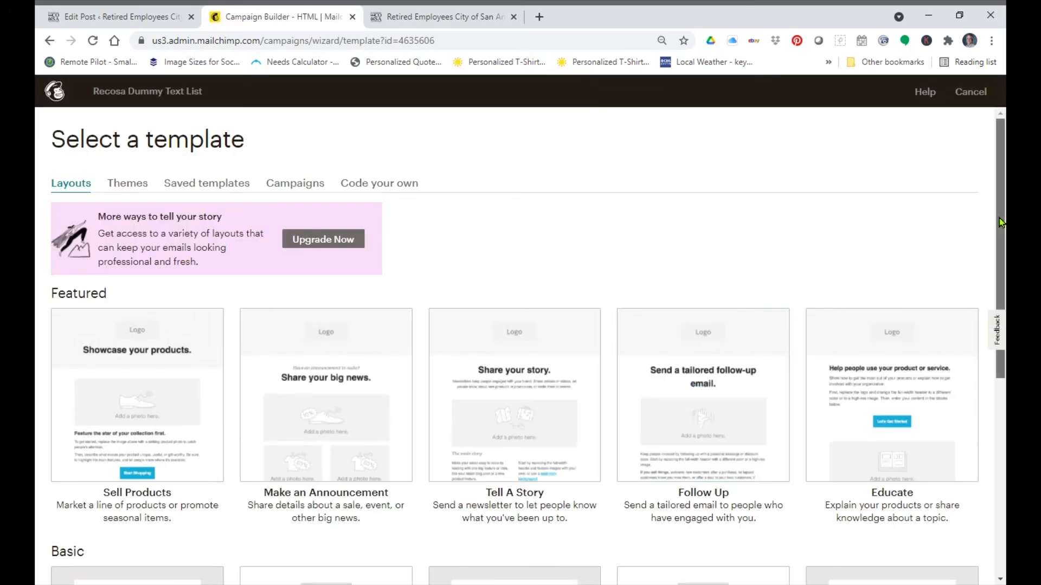
# Step: Browse the template layouts and choose the Simple Text basic template
pyautogui.moveTo(1001, 223); pyautogui.dragTo(1001, 230)
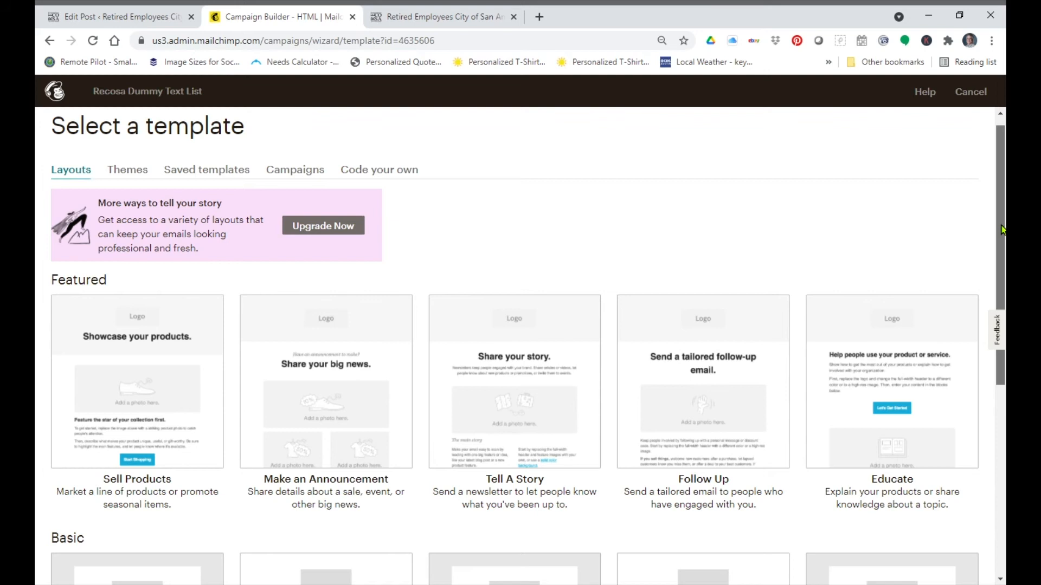
pyautogui.moveTo(1001, 230); pyautogui.dragTo(1002, 309)
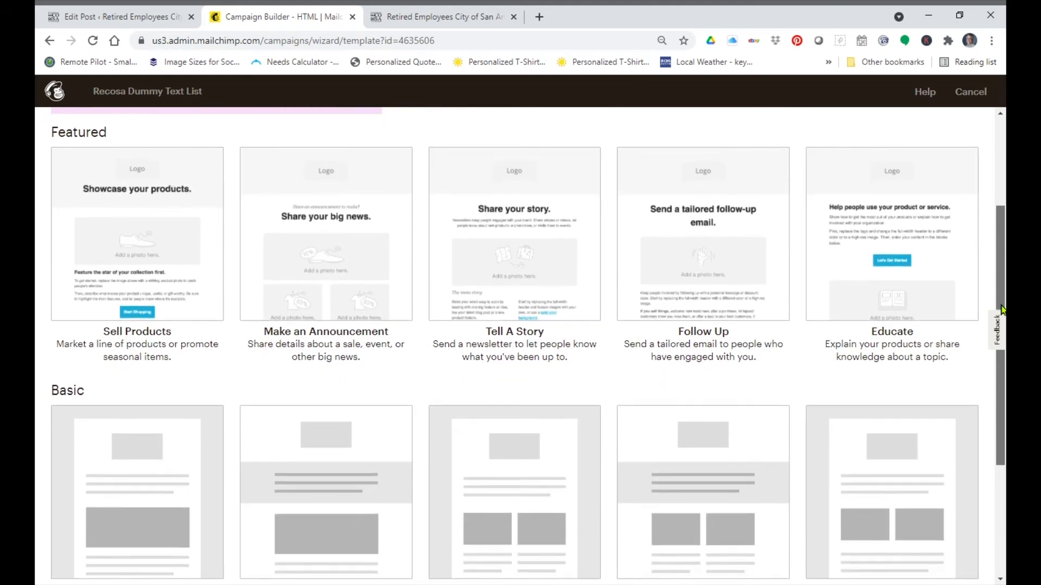
pyautogui.moveTo(1003, 290); pyautogui.dragTo(1002, 397)
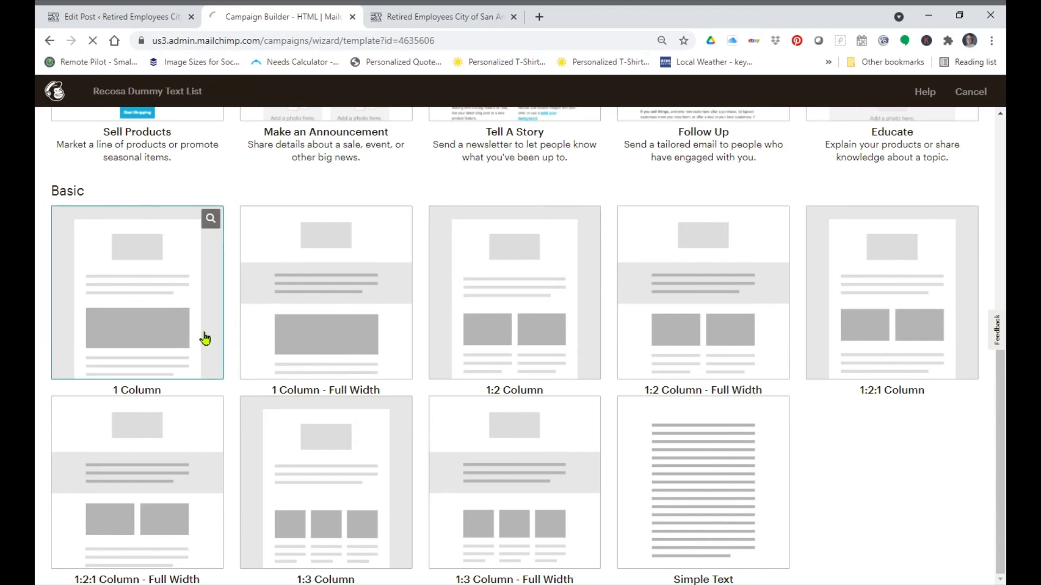
pyautogui.click(773, 497)
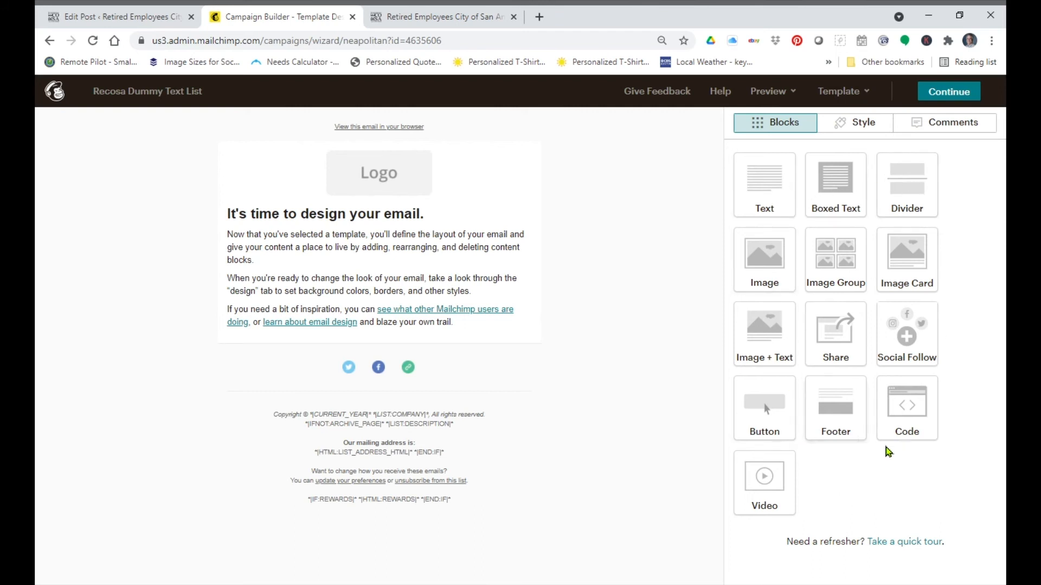
# Step: Replace the default logo placeholder with the RECOSA-logo-new.png image from the content library
pyautogui.moveTo(430, 217)
pyautogui.moveTo(382, 174)
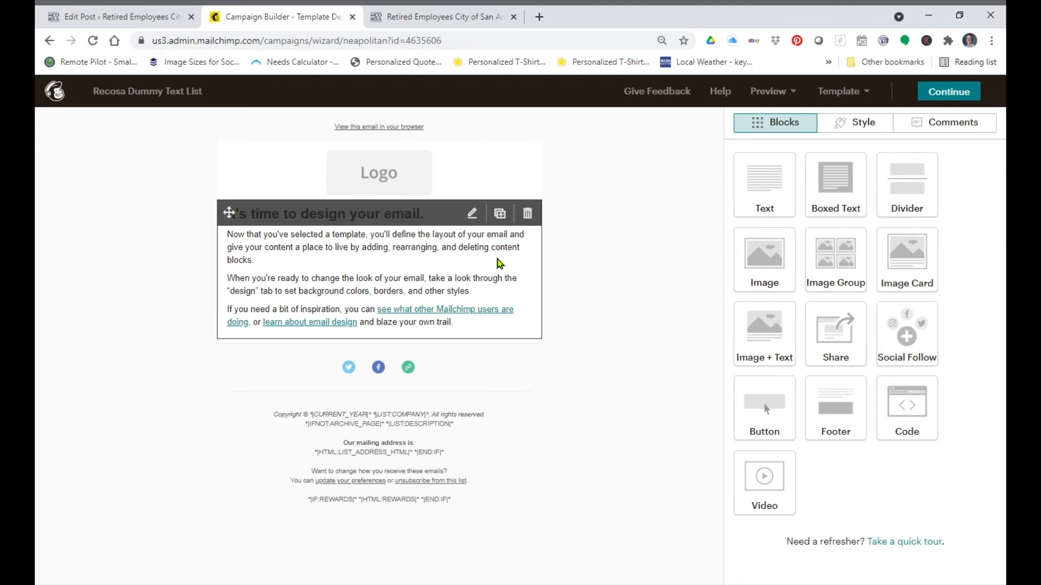
pyautogui.click(387, 186)
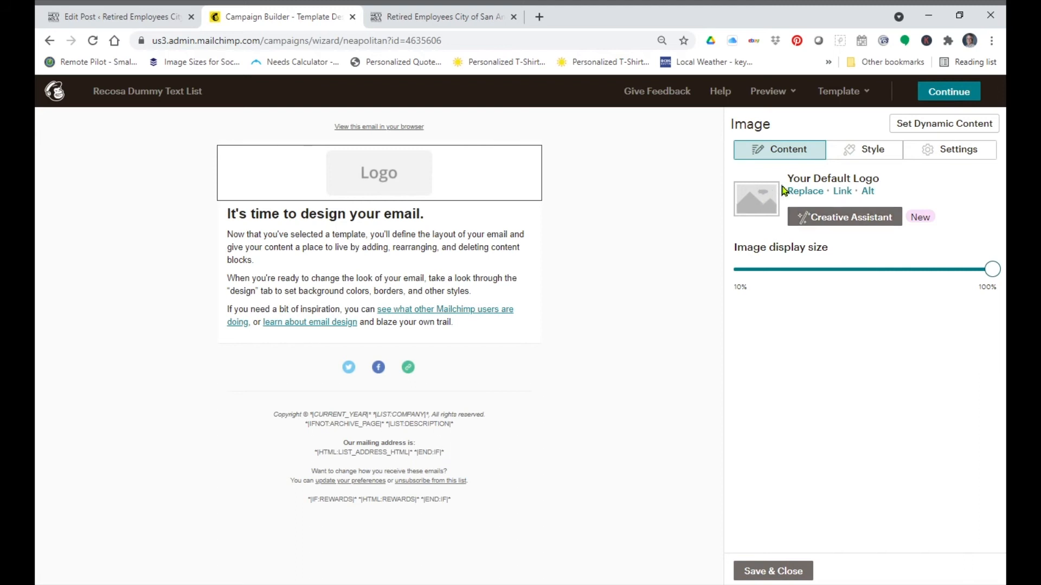
pyautogui.click(949, 151)
pyautogui.click(774, 154)
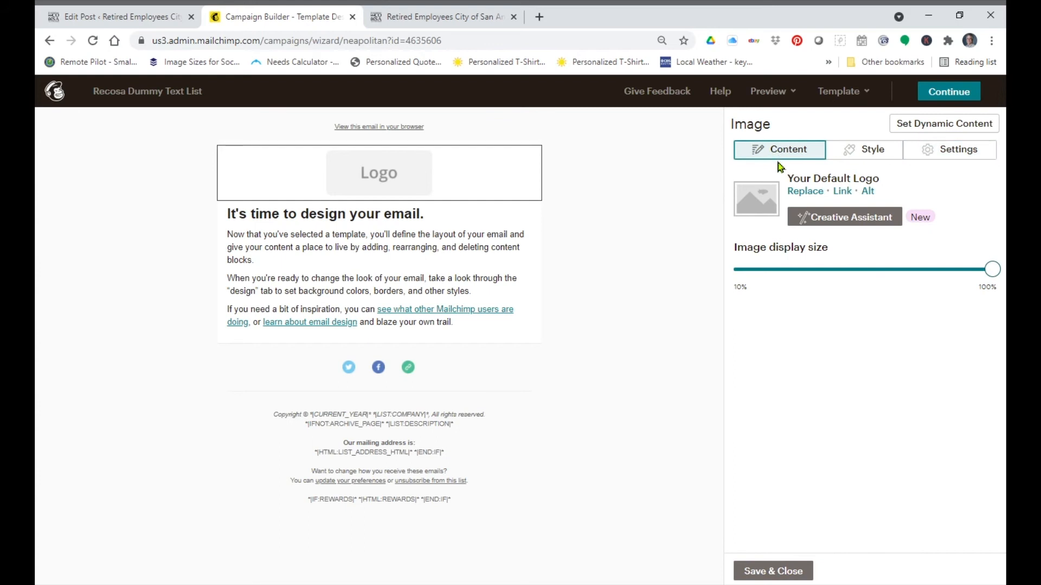
pyautogui.click(806, 193)
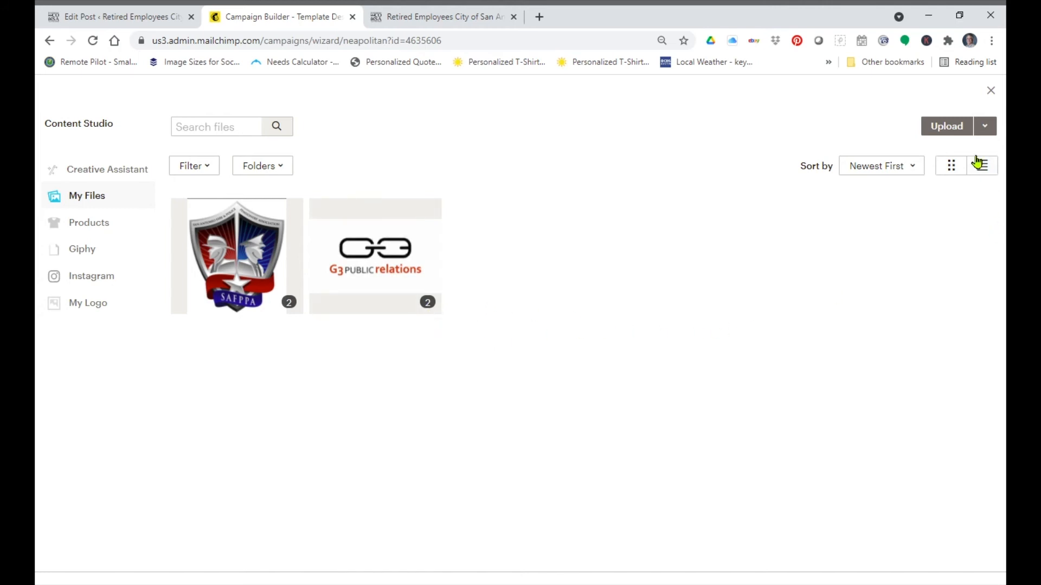
pyautogui.click(961, 132)
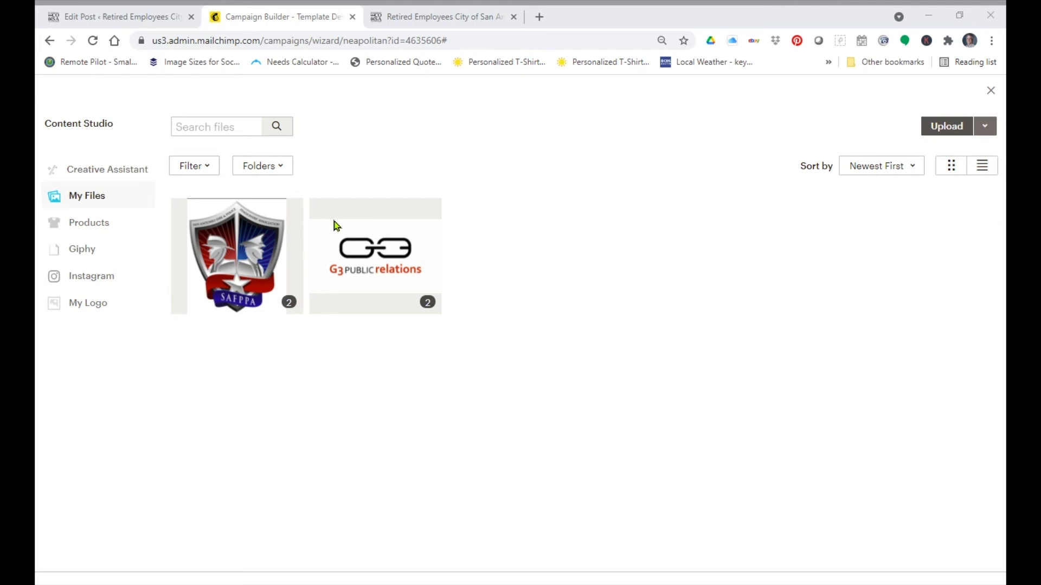
pyautogui.press('Escape')
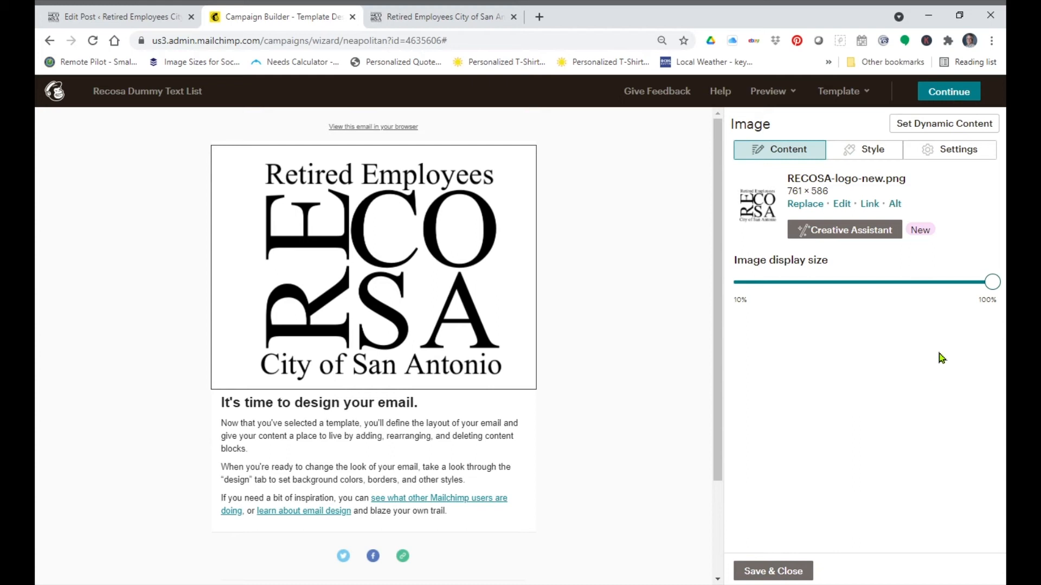
# Step: Shrink the logo's image display size to about half and review its style and settings options
pyautogui.moveTo(993, 283); pyautogui.dragTo(854, 298)
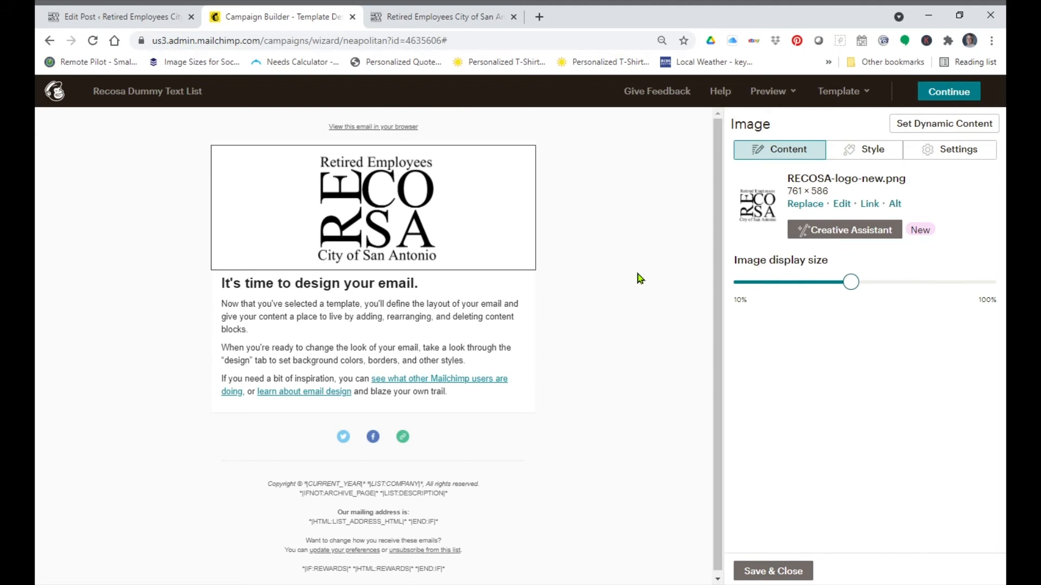
pyautogui.click(873, 154)
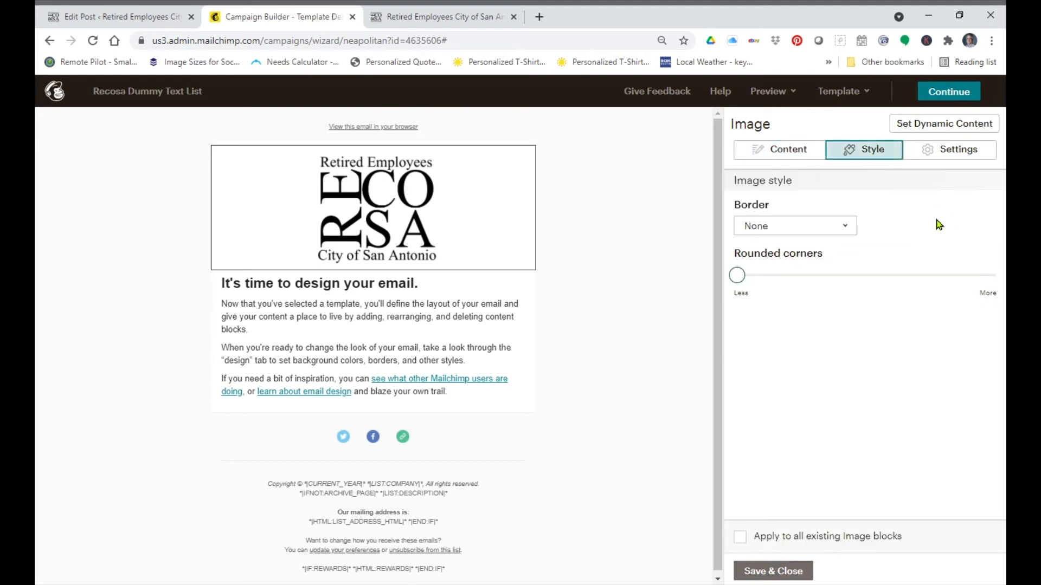
pyautogui.click(946, 155)
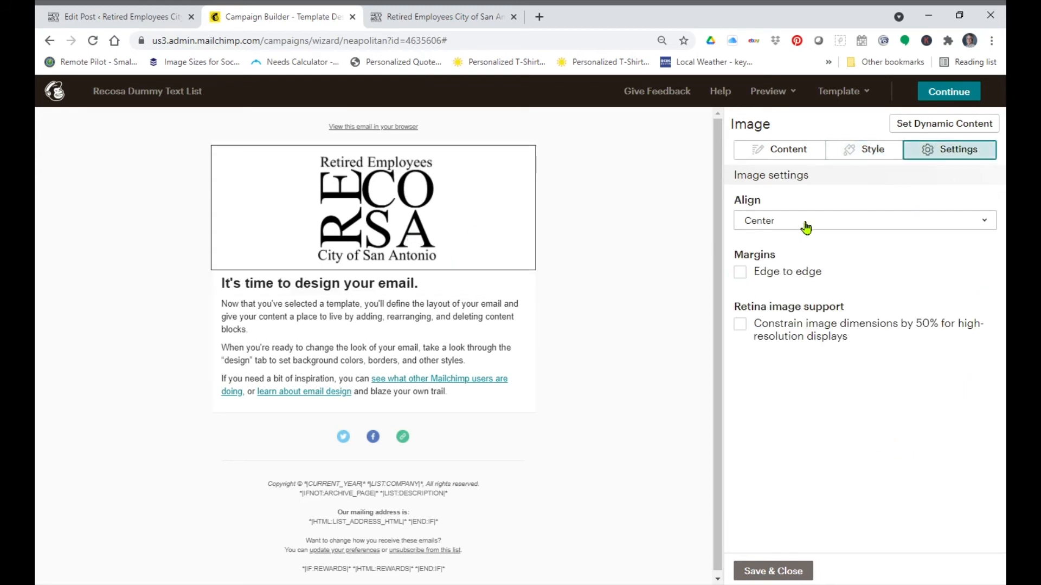
# Step: Try aligning the logo to the left, then set it back to center
pyautogui.click(825, 223)
pyautogui.click(824, 246)
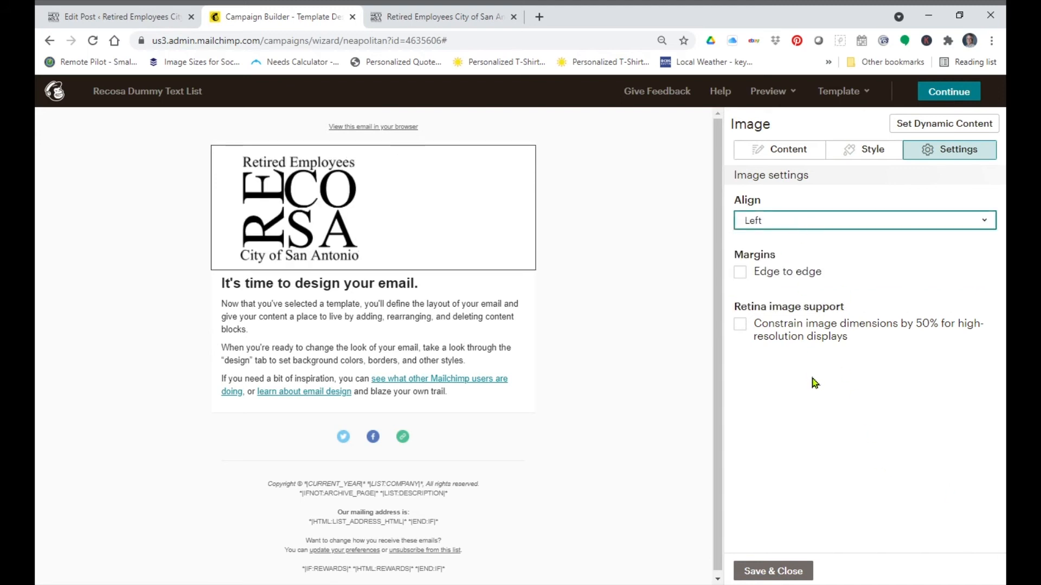
pyautogui.click(815, 225)
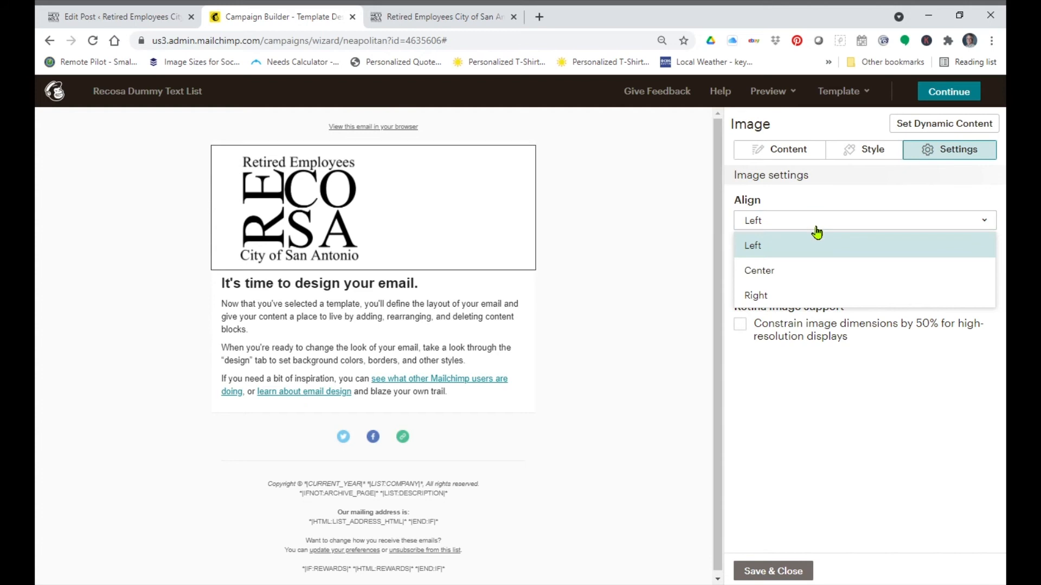
pyautogui.click(812, 276)
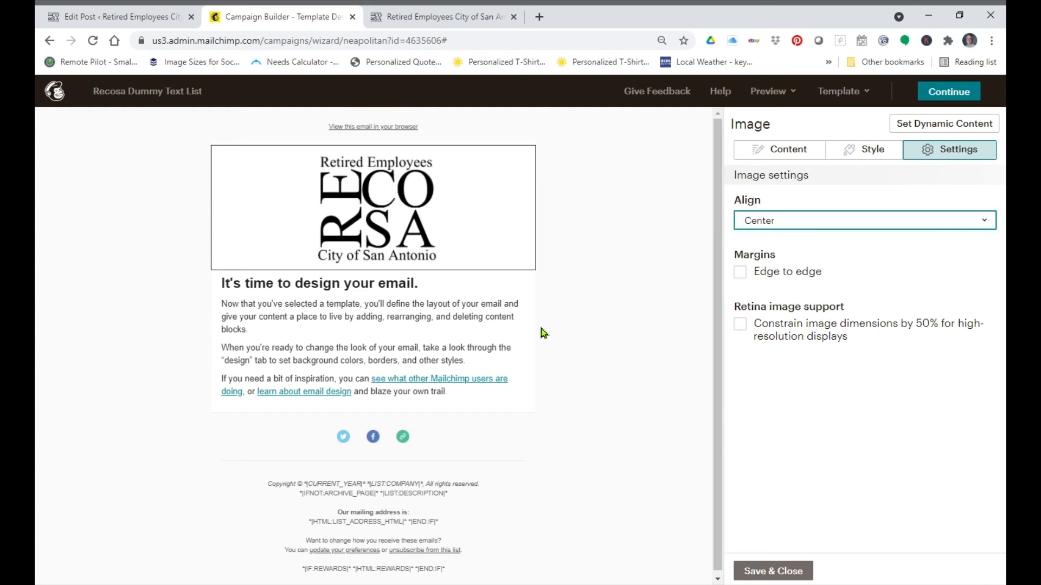
# Step: Replace the text block's heading with Headline for Dummy Email for Recosa Demonstration
pyautogui.click(380, 325)
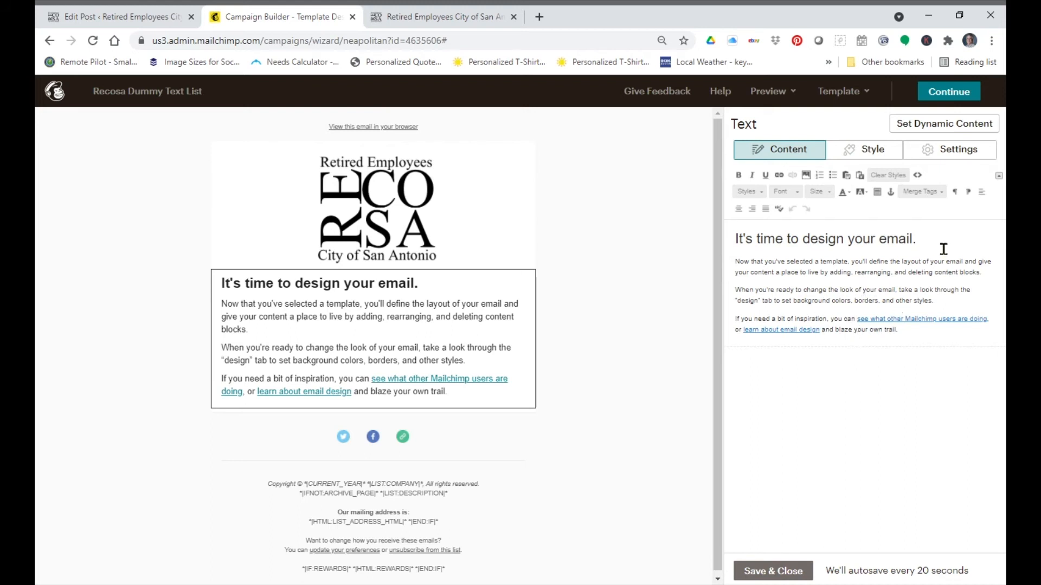
pyautogui.doubleClick(786, 245)
pyautogui.click(787, 249)
pyautogui.tripleClick(787, 249)
pyautogui.press('BackSpace')
pyautogui.write('This i')
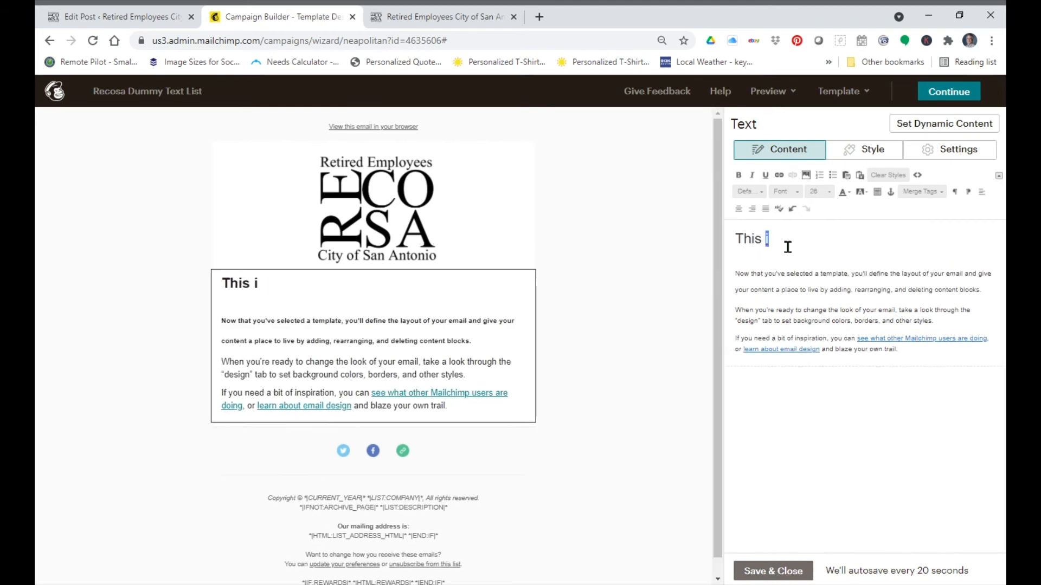
pyautogui.tripleClick(787, 247)
pyautogui.write('He')
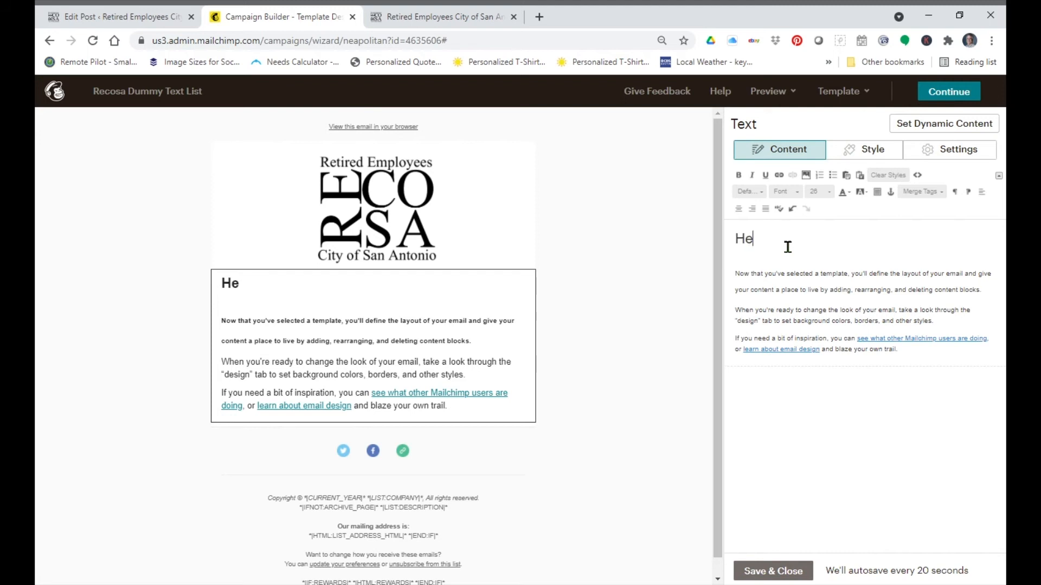
pyautogui.write('adline for D')
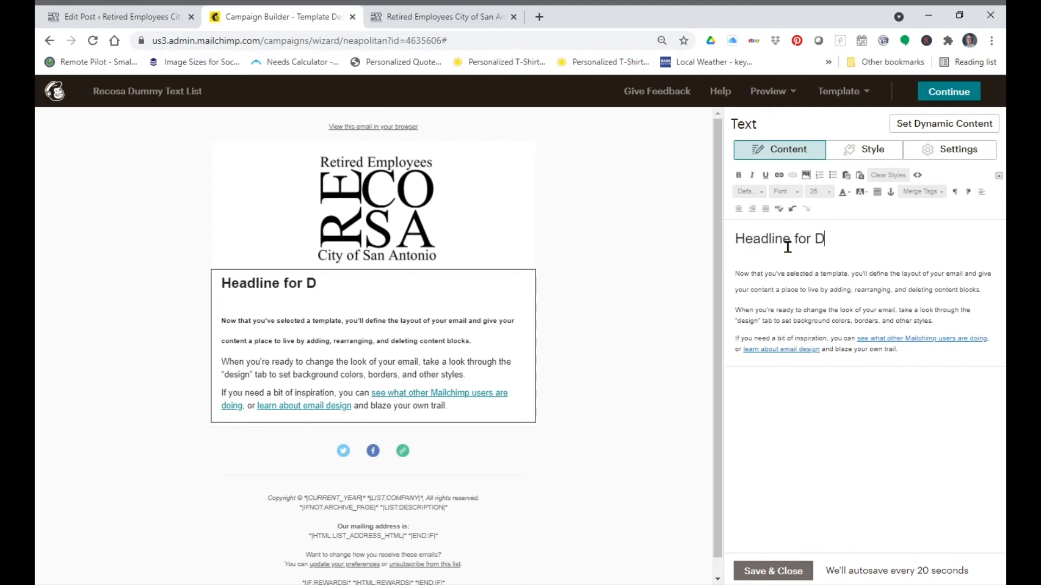
pyautogui.write('ummy Email for Recosa ')
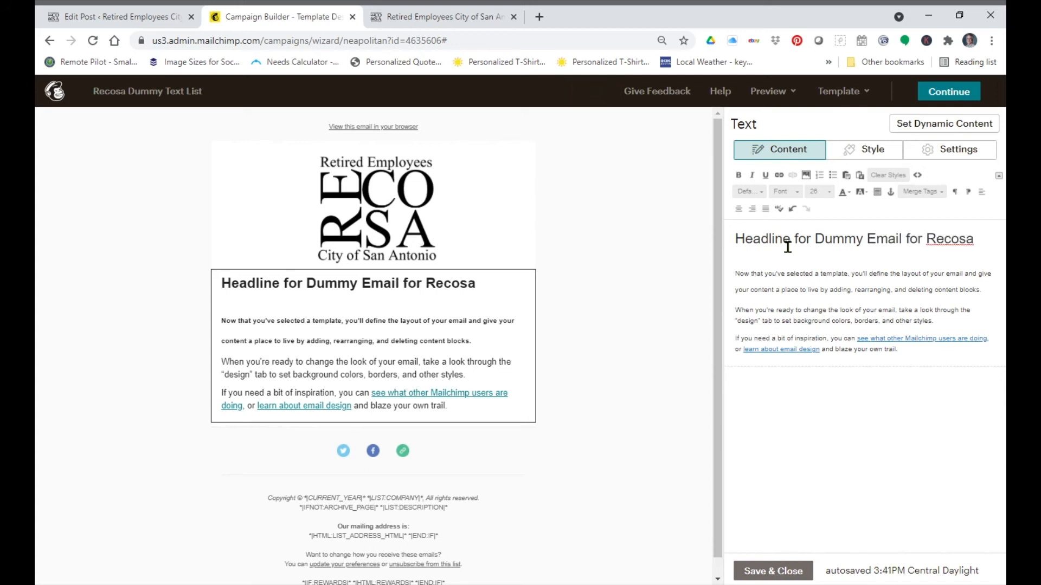
pyautogui.write('Demonstration')
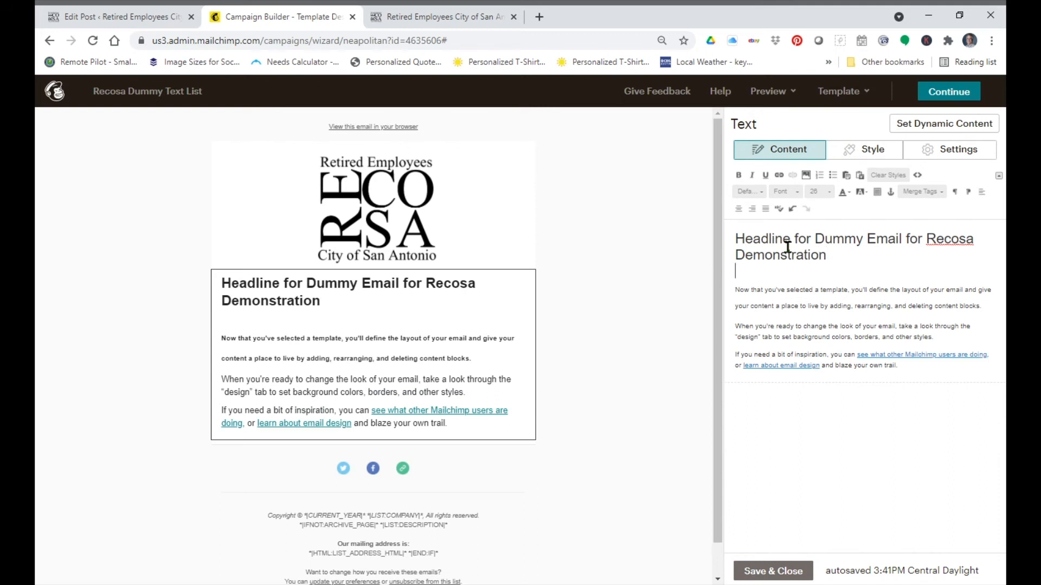
# Step: Replace the first body paragraphs with the sentence I hope you are enjoying this video
pyautogui.hotkey('shift', 'Down')
pyautogui.hotkey('shift', 'Down')
pyautogui.hotkey('shift', 'Down')
pyautogui.hotkey('shift', 'Down')
pyautogui.hotkey('shift', 'Down')
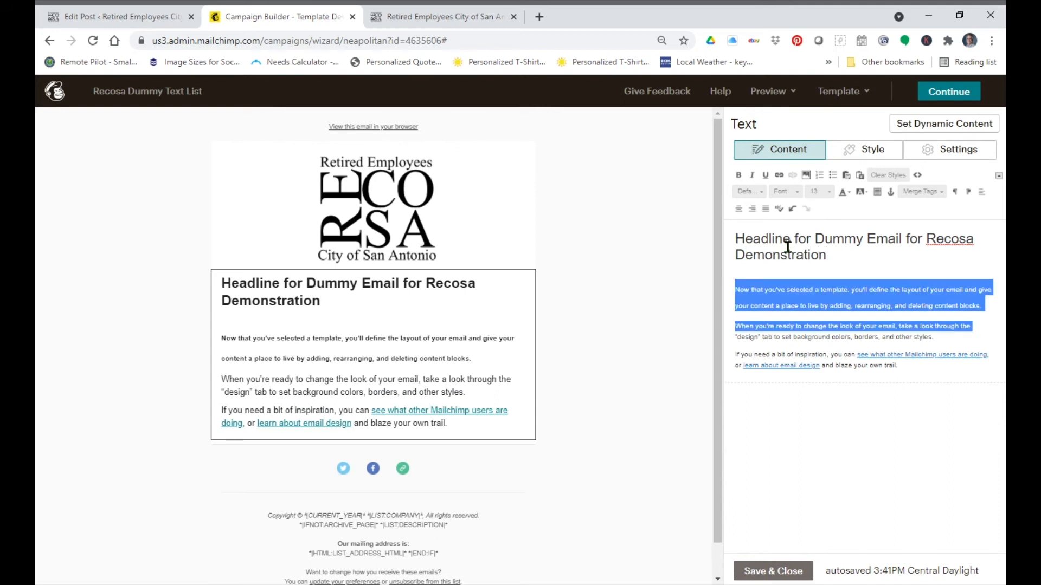
pyautogui.hotkey('shift', 'Up')
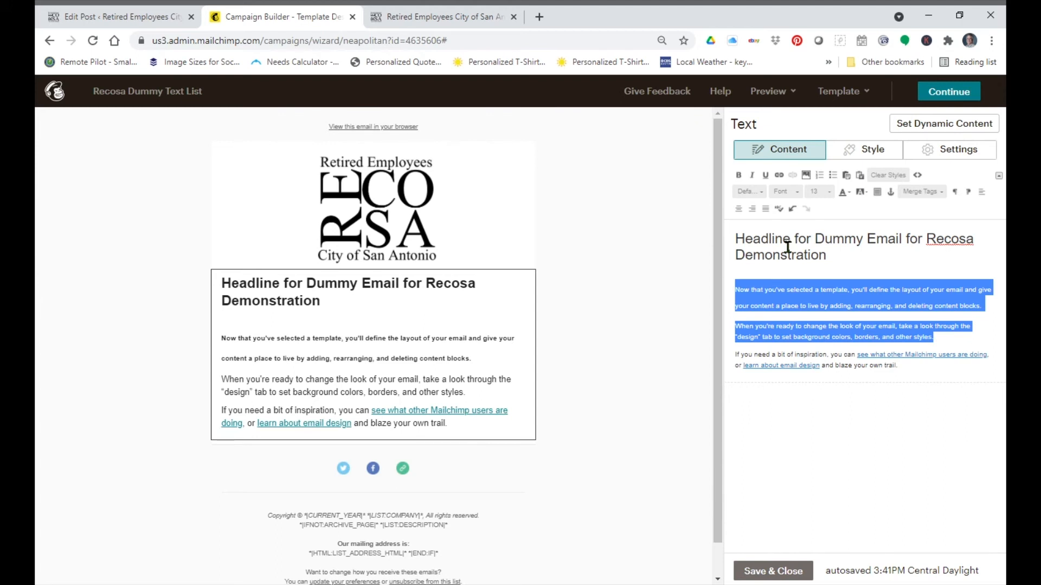
pyautogui.press('BackSpace')
pyautogui.write('I hop')
pyautogui.write('e youar')
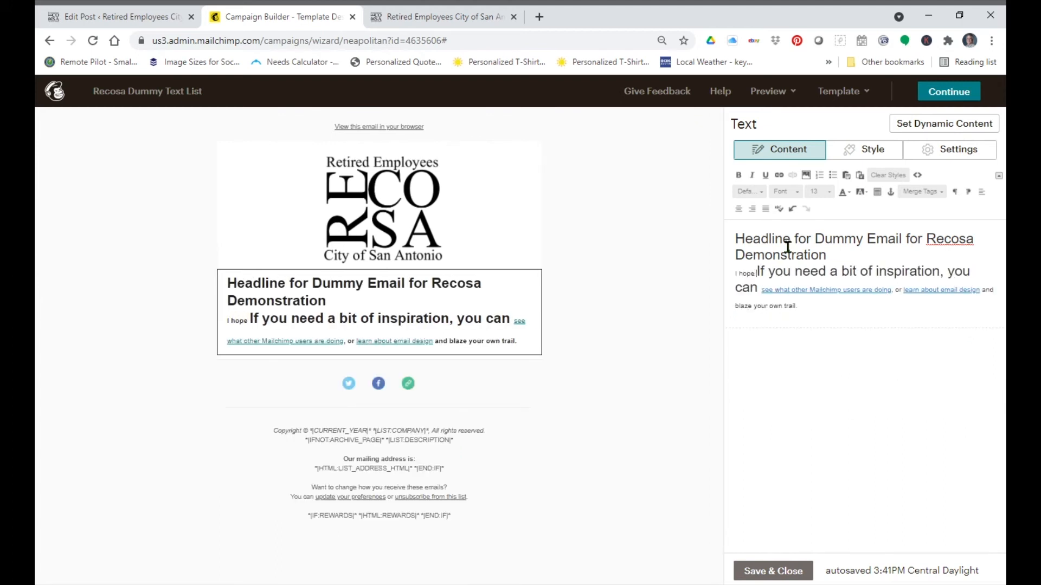
pyautogui.press('BackSpace')
pyautogui.press('BackSpace')
pyautogui.write('are enj')
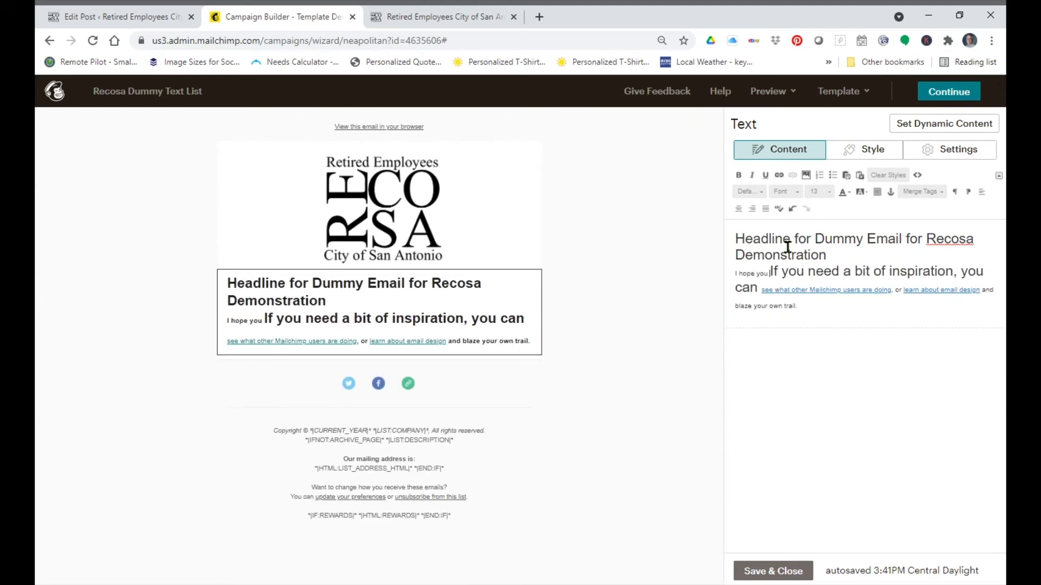
pyautogui.write('oying th')
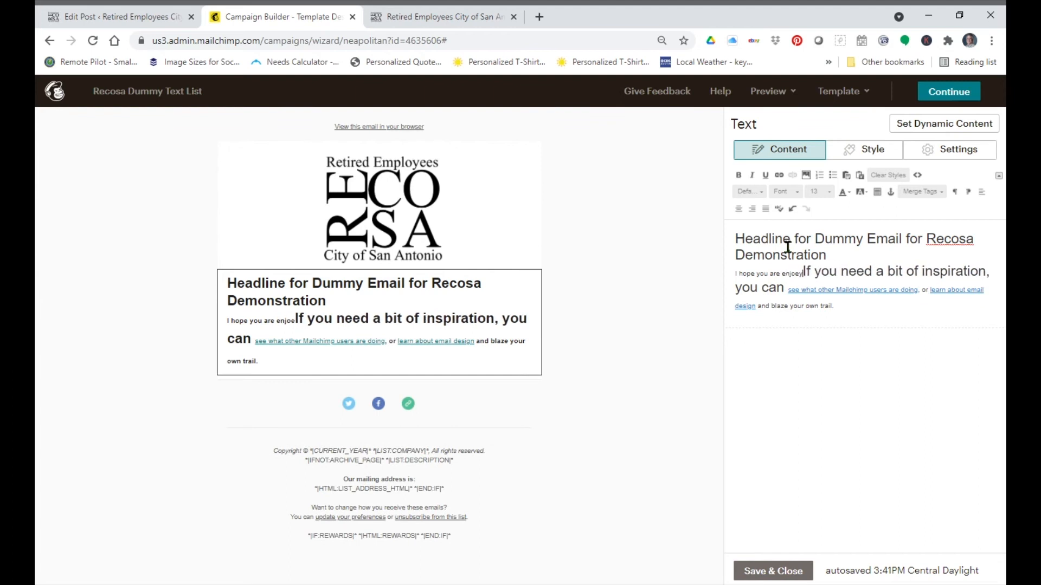
pyautogui.write('is vidoe')
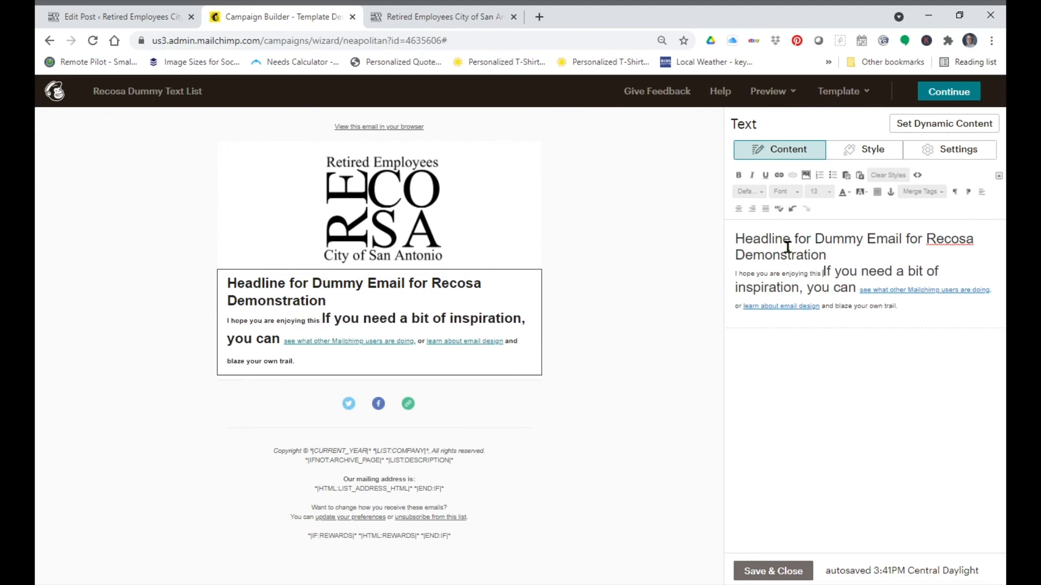
pyautogui.press('Return')
pyautogui.press('Return')
pyautogui.press('Return')
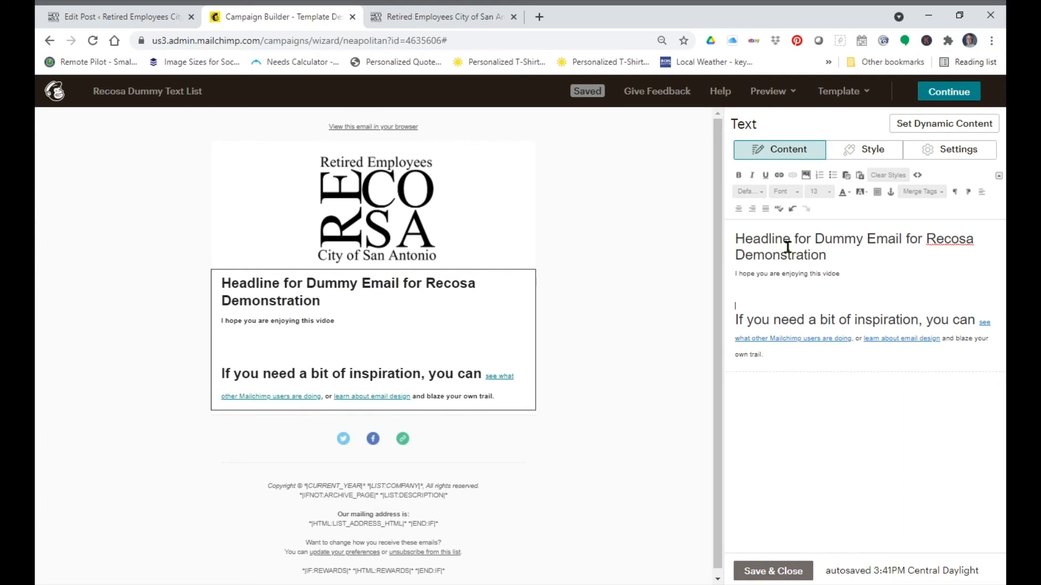
pyautogui.write('.')
pyautogui.hotkey('shift', 'Down')
pyautogui.hotkey('shift', 'Down')
pyautogui.hotkey('shift', 'Down')
pyautogui.press('BackSpace')
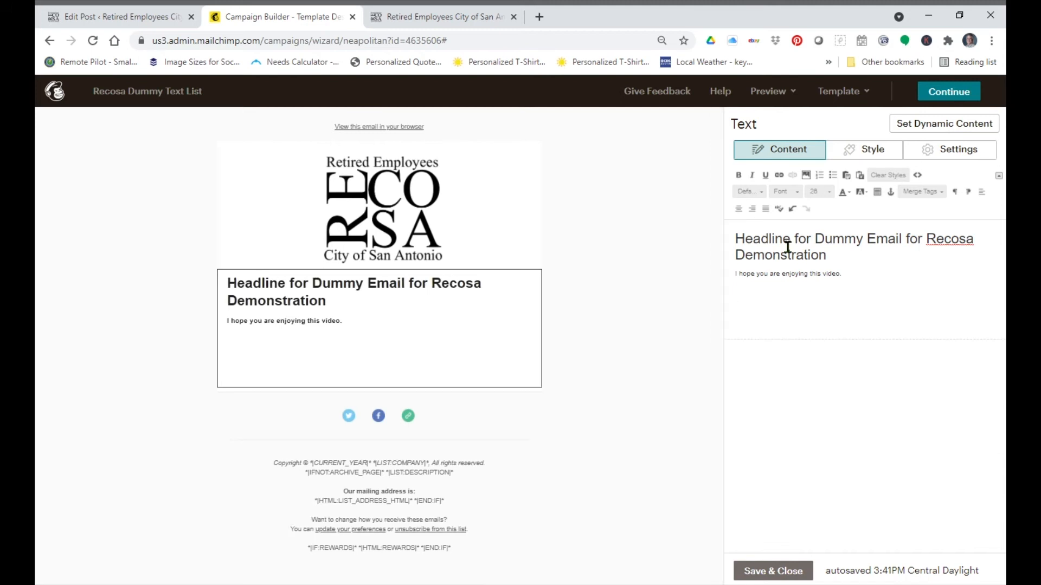
pyautogui.press('BackSpace')
pyautogui.write('ww')
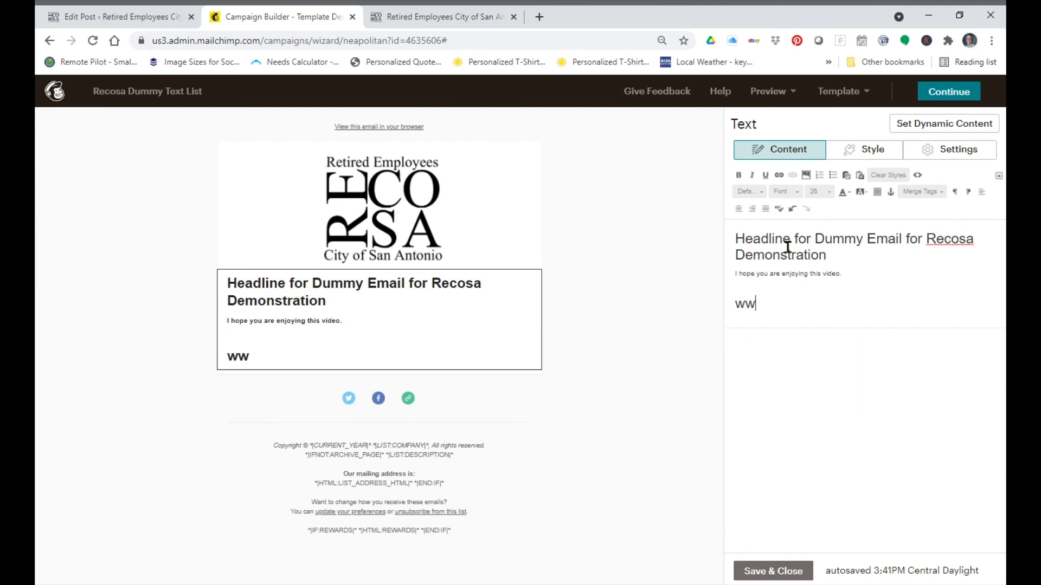
pyautogui.write('w.ro')
pyautogui.write('corsa')
pyautogui.press('BackSpace')
pyautogui.press('BackSpace')
pyautogui.press('BackSpace')
pyautogui.write('sa.org')
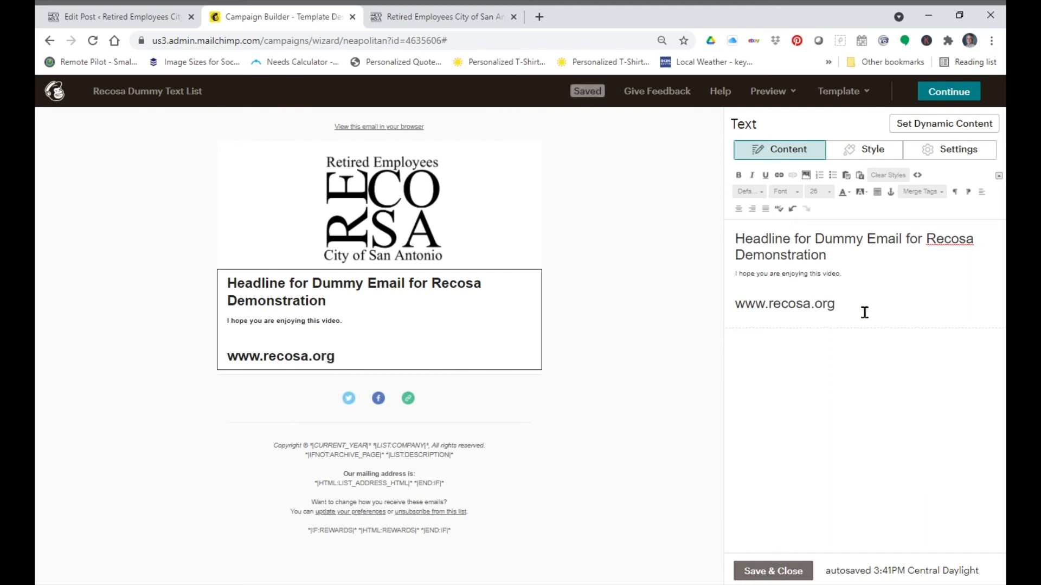
pyautogui.moveTo(865, 313); pyautogui.dragTo(731, 314)
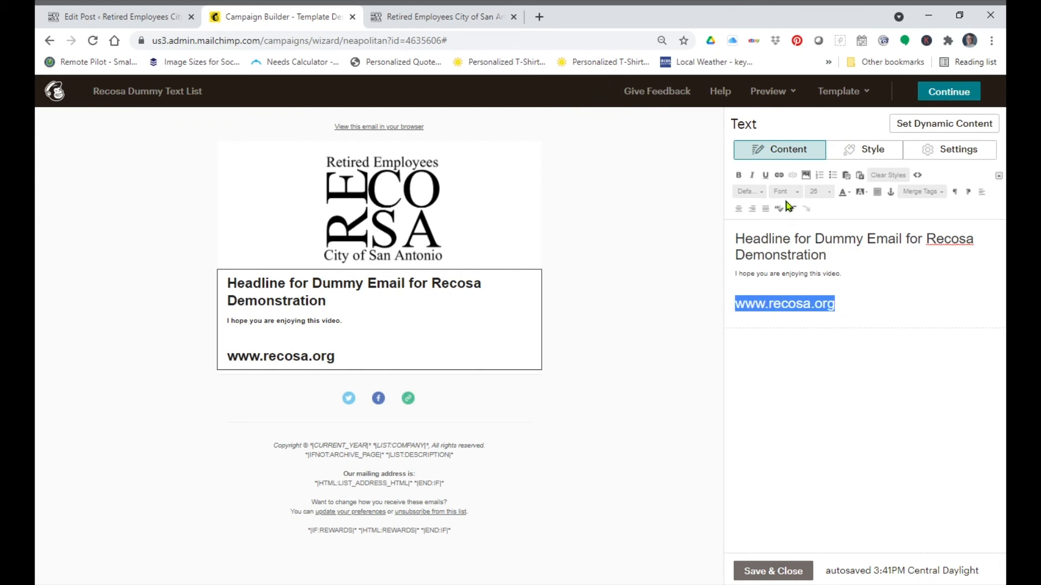
pyautogui.click(779, 175)
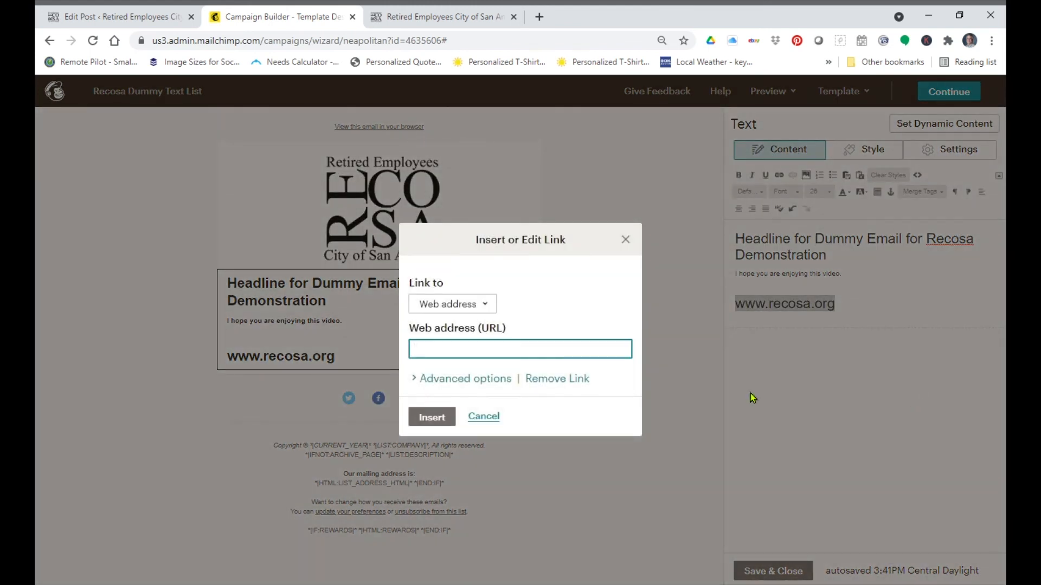
pyautogui.write('www.recosa.org')
pyautogui.click(432, 417)
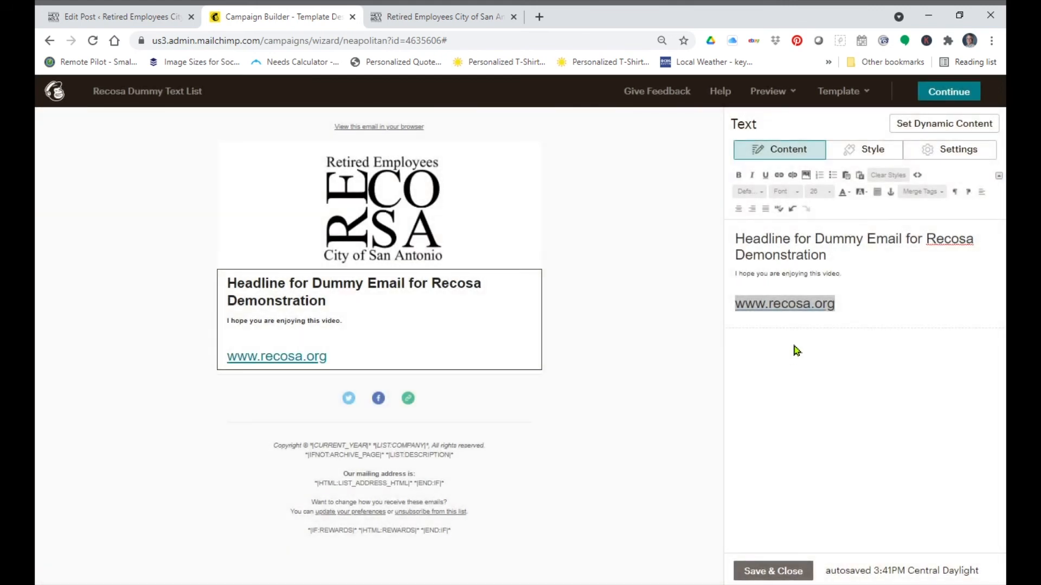
# Step: Save and close the edited text block and continue to the campaign checklist
pyautogui.click(897, 312)
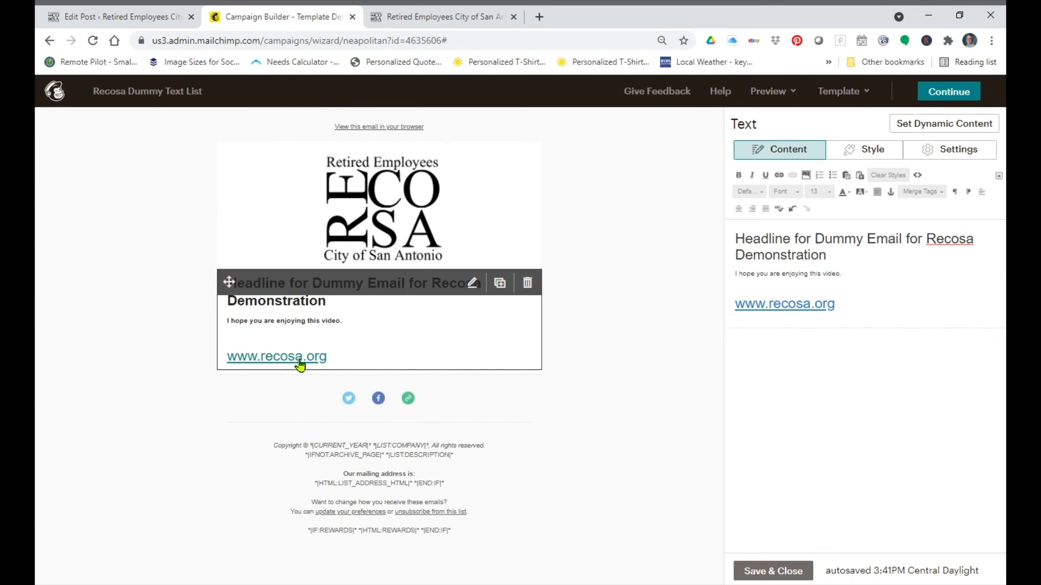
pyautogui.click(781, 571)
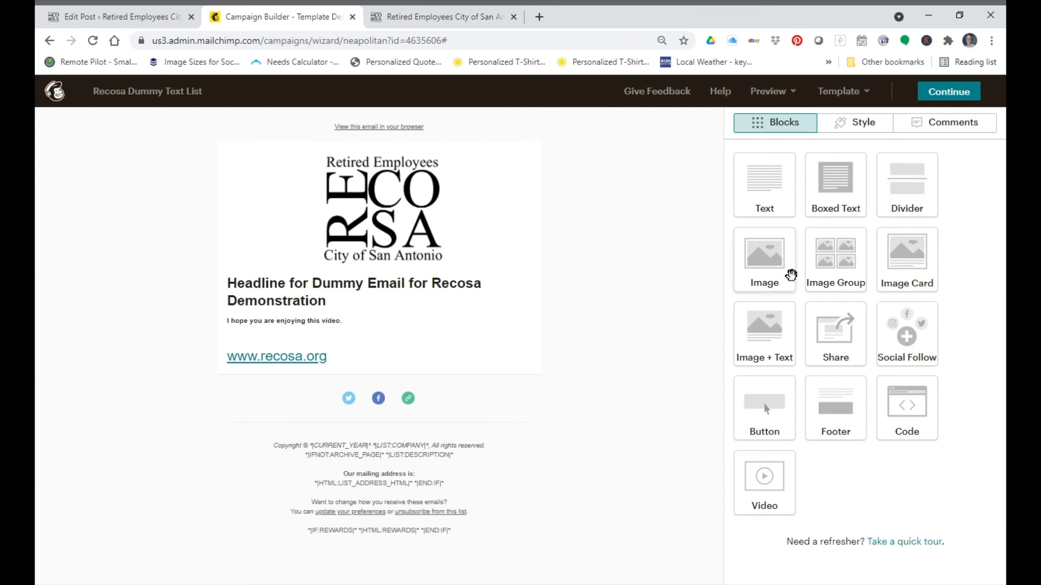
pyautogui.click(514, 337)
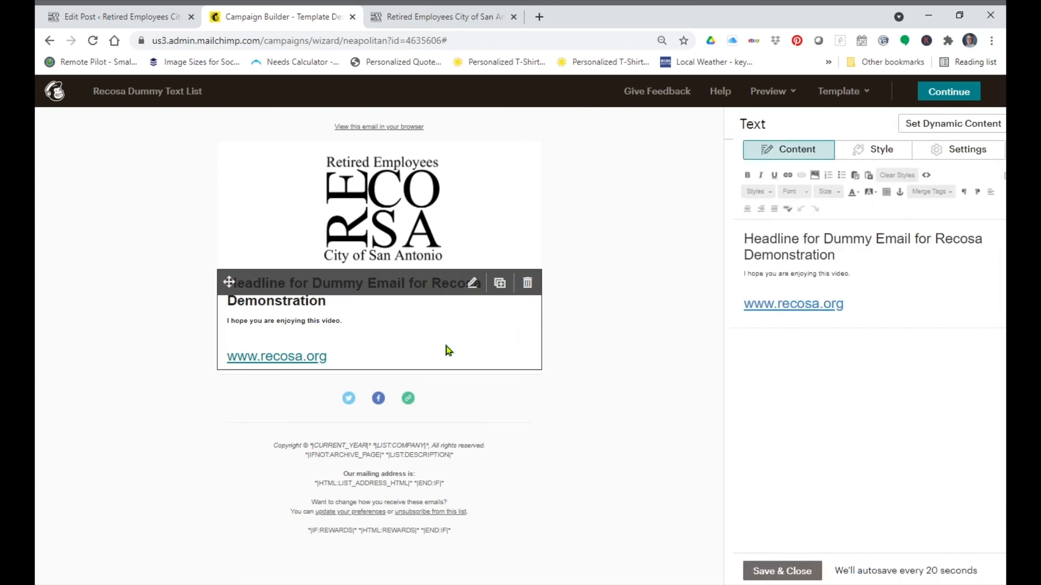
pyautogui.click(770, 570)
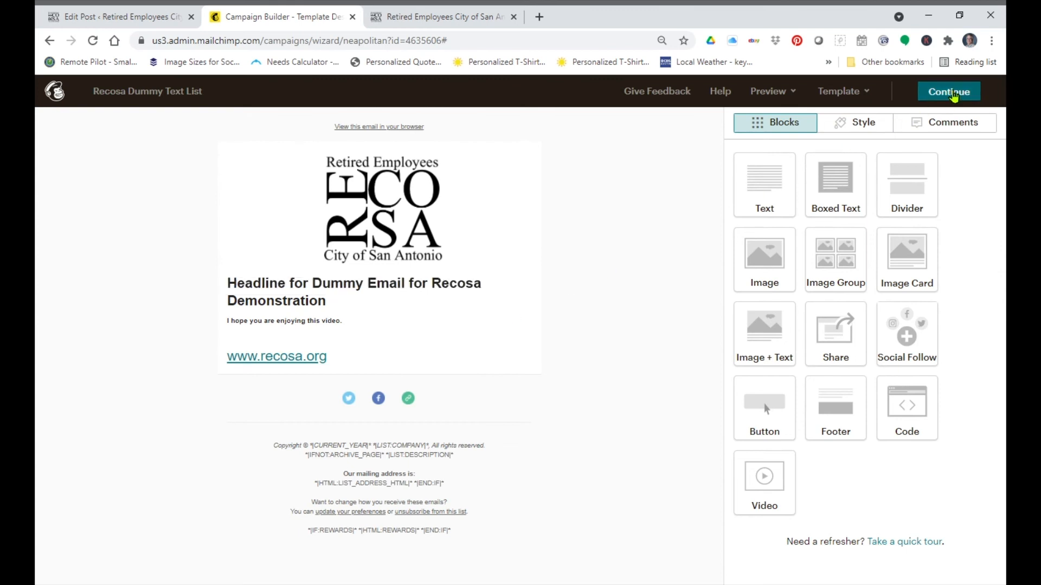
pyautogui.click(954, 93)
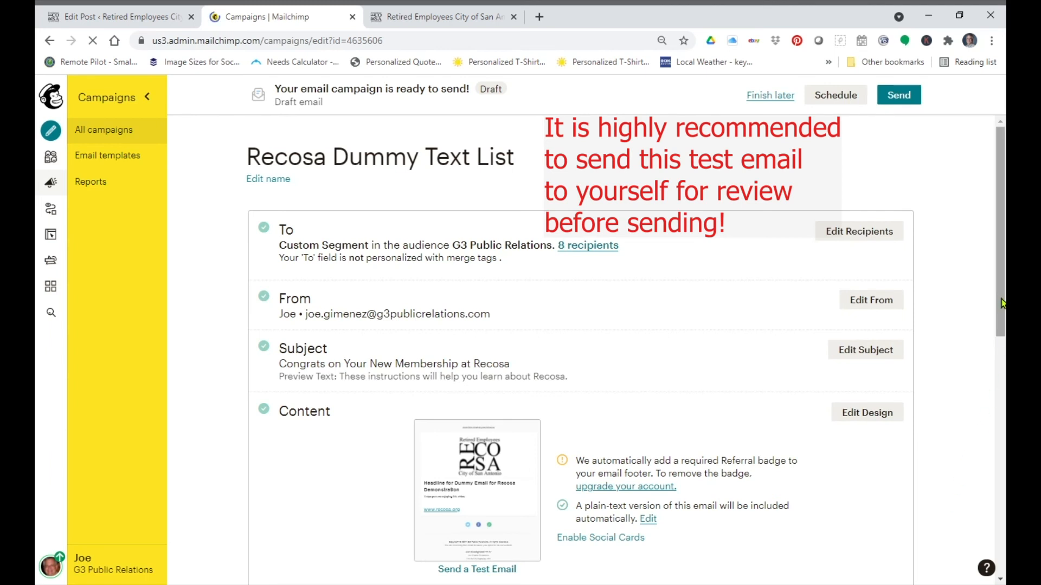
# Step: Send a test email of the campaign to the default sender address
pyautogui.scroll(-3, 1002, 304)
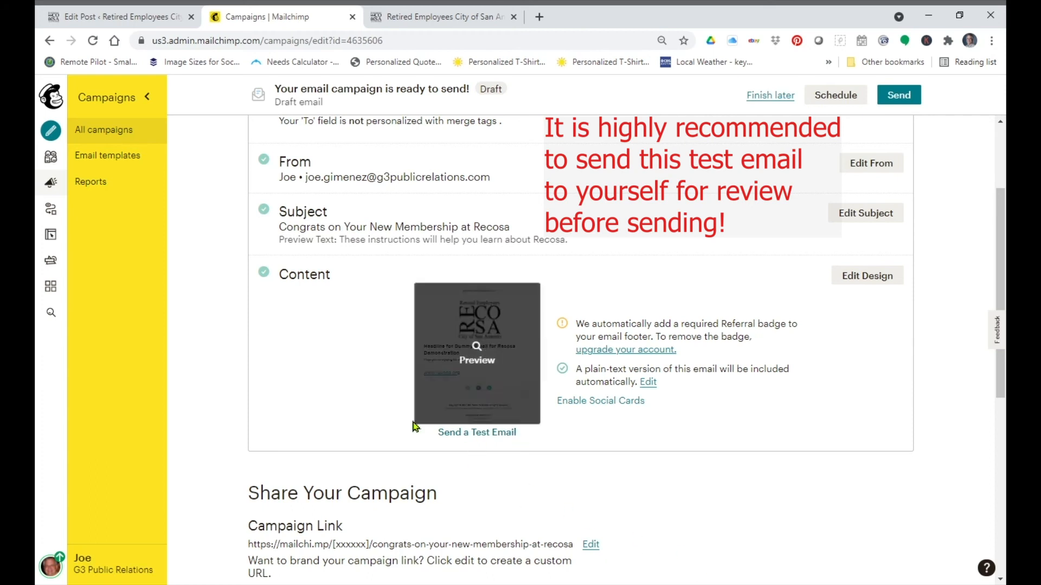
pyautogui.click(486, 432)
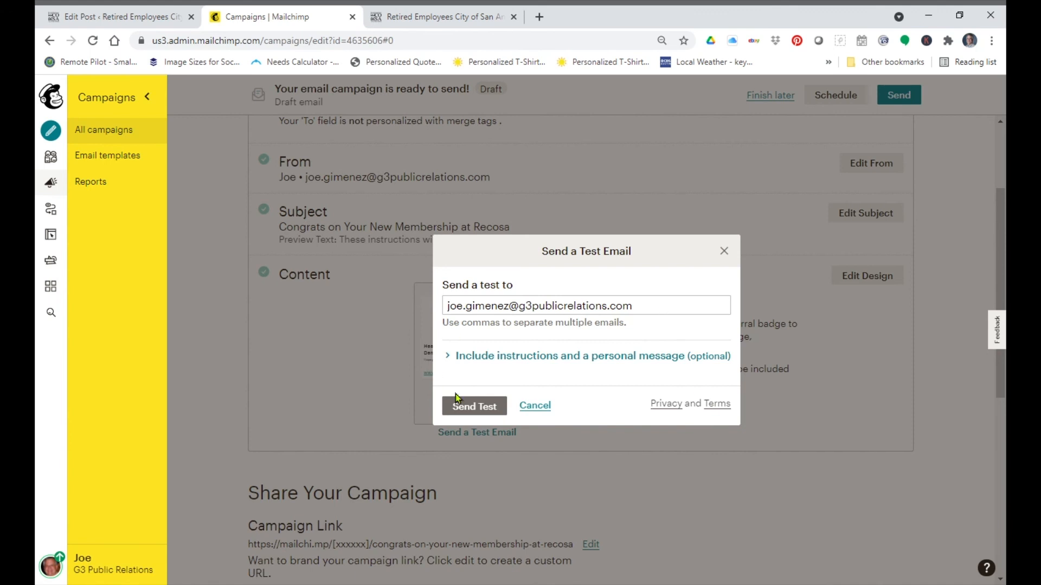
pyautogui.click(476, 410)
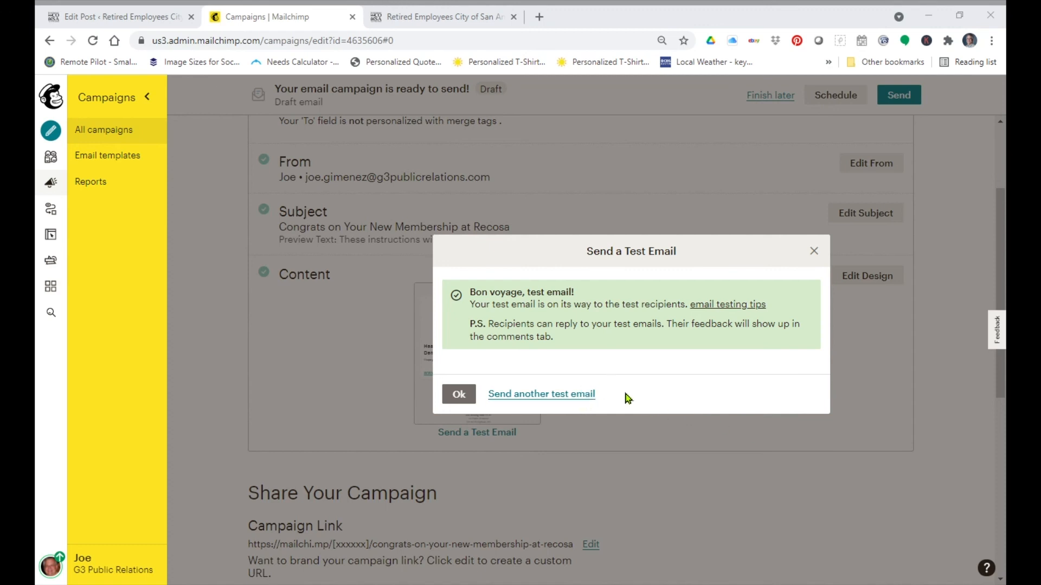
# Step: Reopen the test email dialog and append a second recipient e-mail address after a semicolon
pyautogui.click(562, 399)
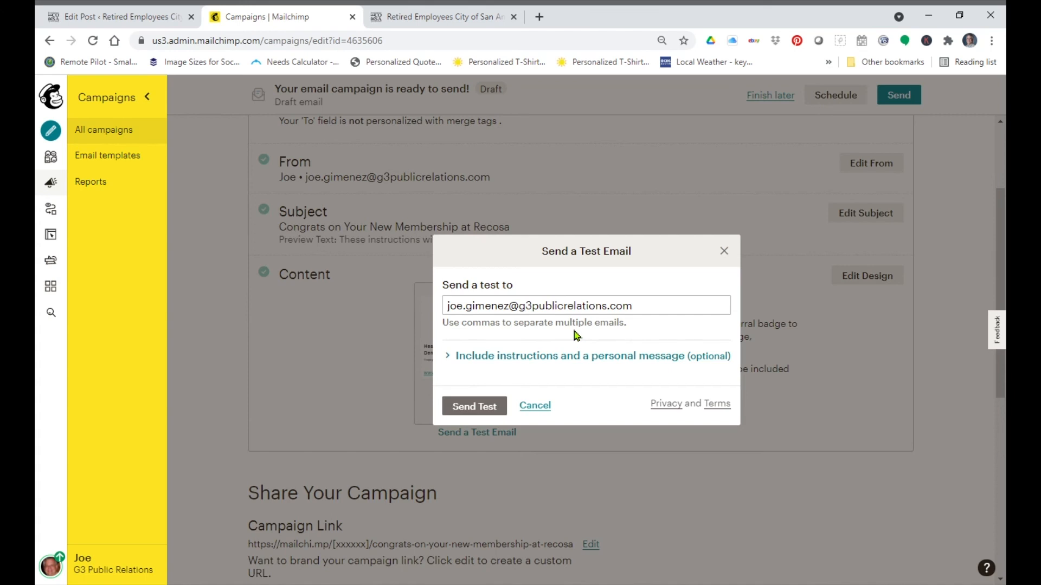
pyautogui.click(680, 313)
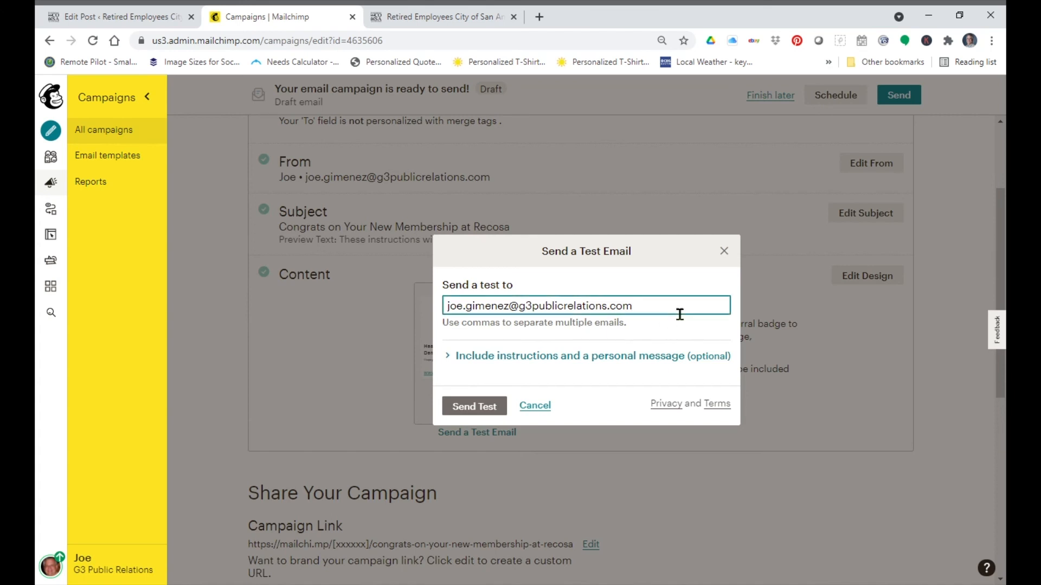
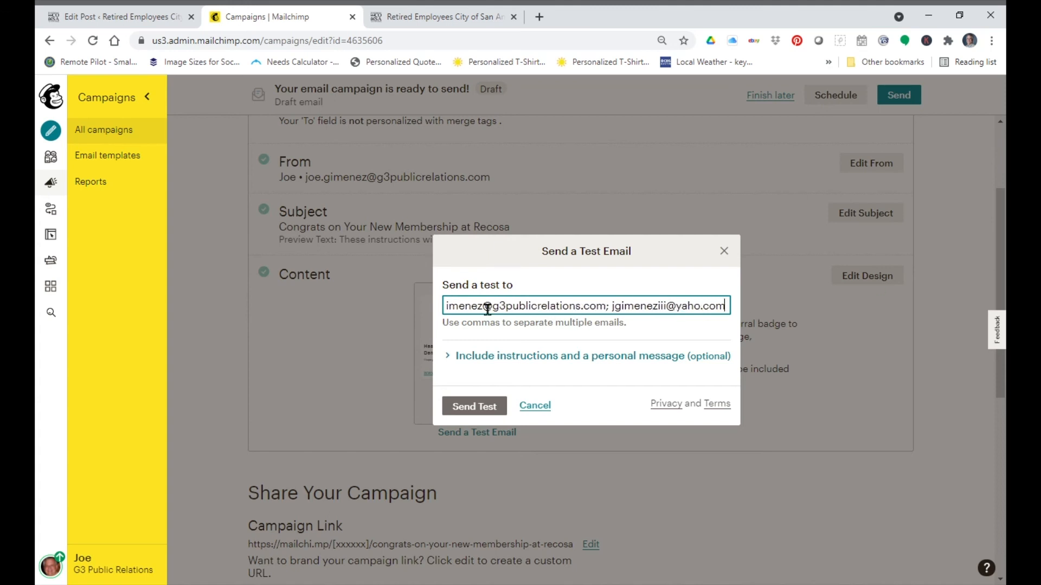
# Step: Add the personal message This email is a test and I need your review before I send it out to the Dummy List. and try sending the test
pyautogui.click(618, 367)
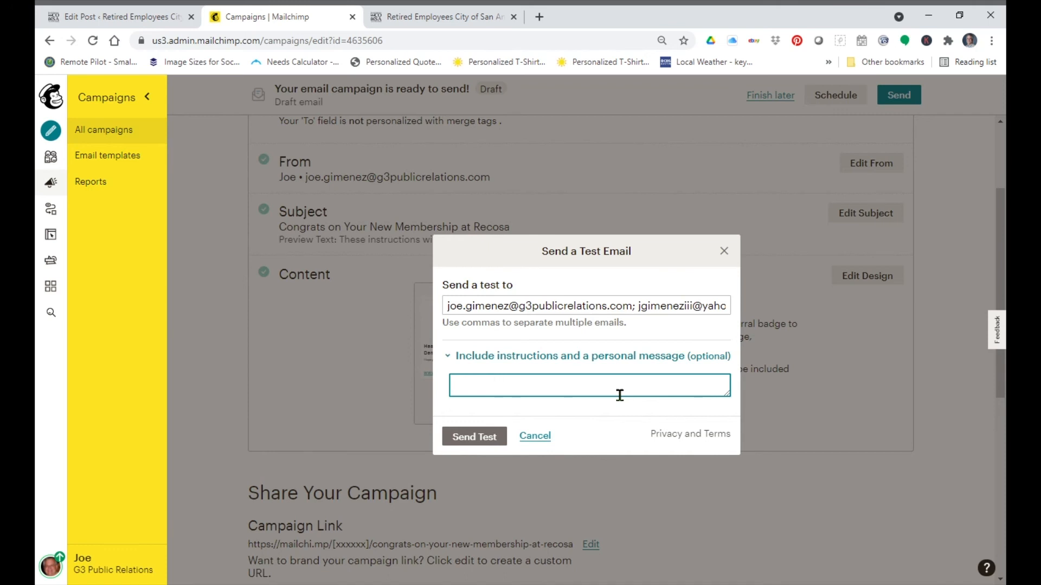
pyautogui.write('This emai')
pyautogui.write('l is a test and')
pyautogui.write(' I need your review ')
pyautogui.write('before I send it')
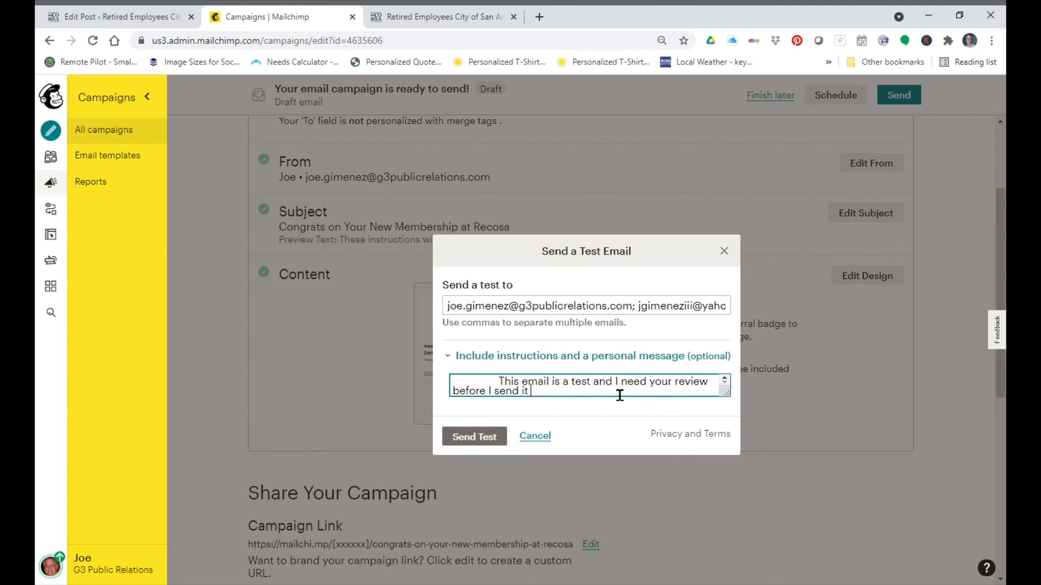
pyautogui.write(' out to the Dummy List.')
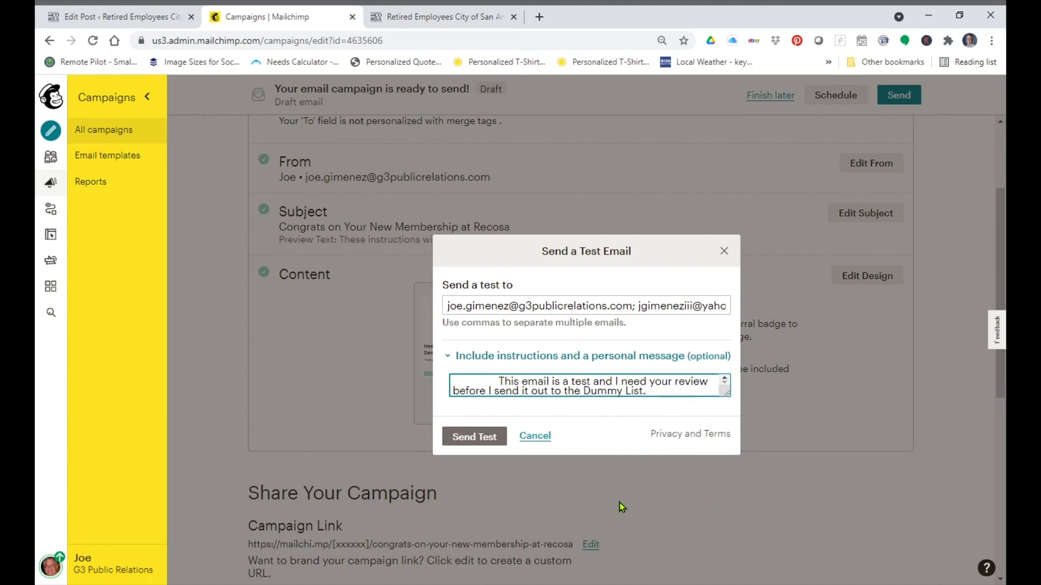
pyautogui.click(474, 437)
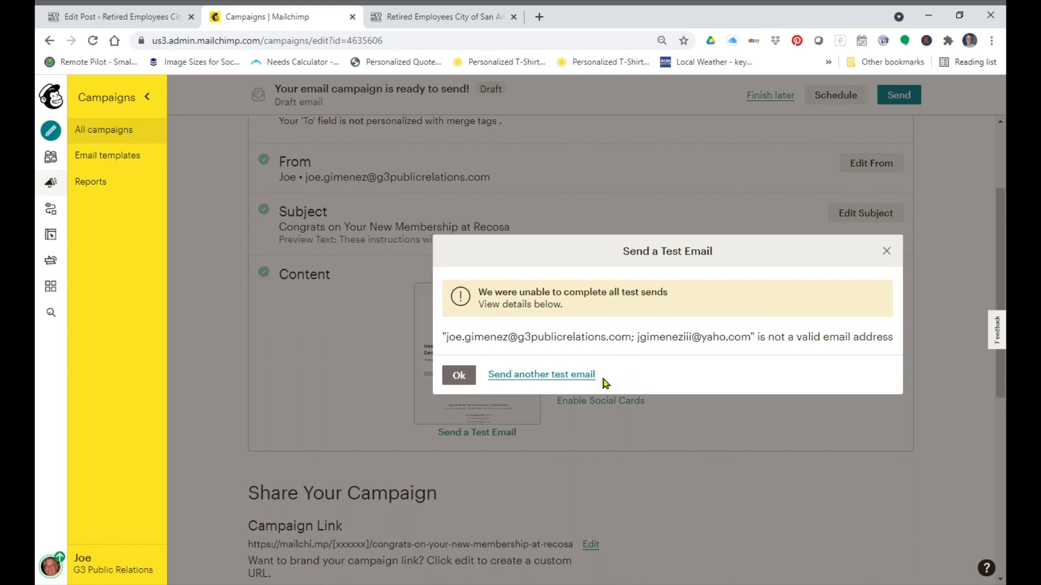
# Step: Send another test email with the personal message this is second test email which needs your review and approval
pyautogui.click(575, 379)
pyautogui.click(662, 311)
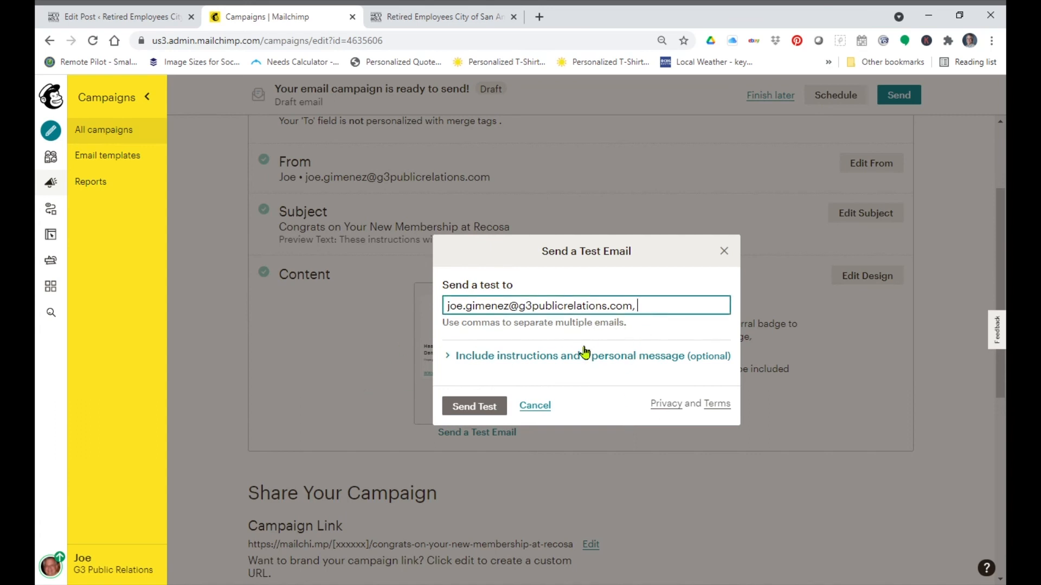
pyautogui.click(549, 356)
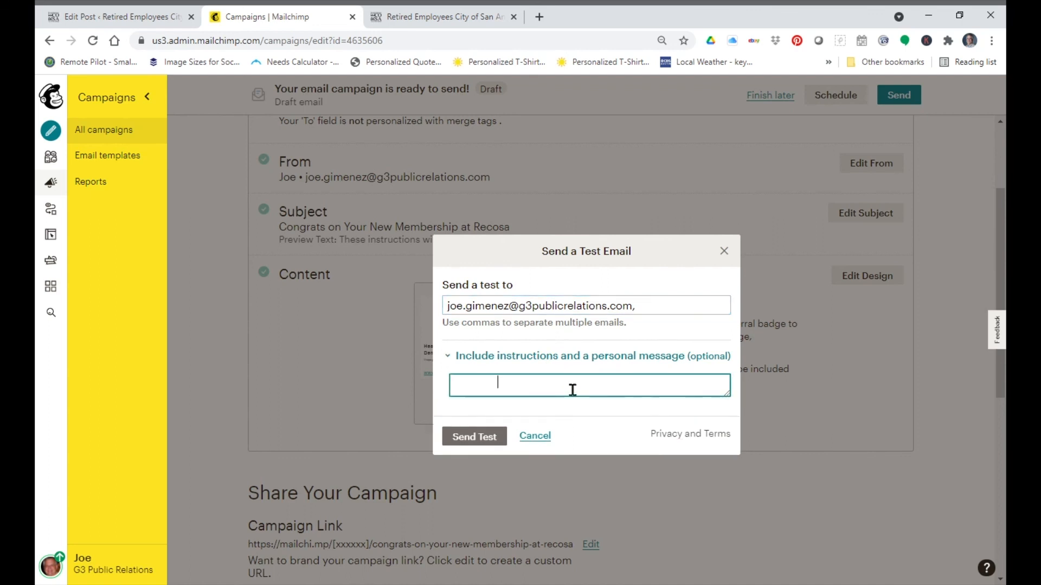
pyautogui.write('this is seocond test m')
pyautogui.press('BackSpace')
pyautogui.write('em')
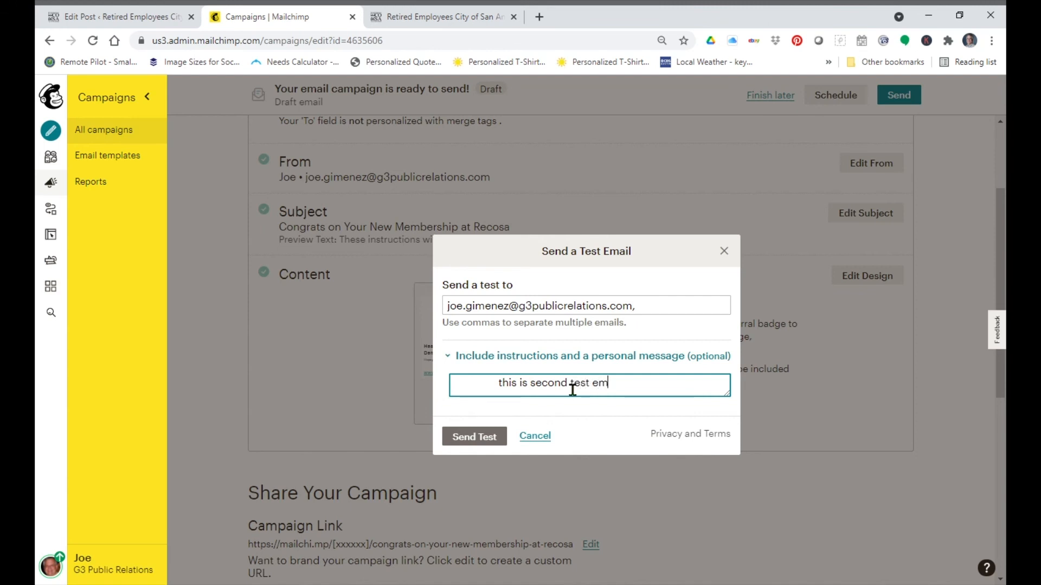
pyautogui.write('ail which needs your review and approva')
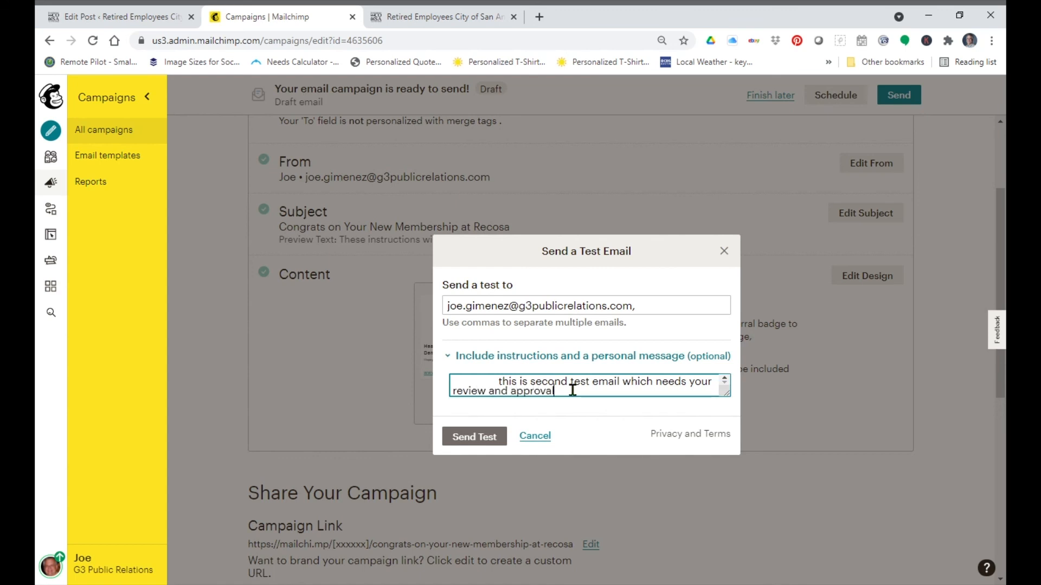
pyautogui.click(467, 436)
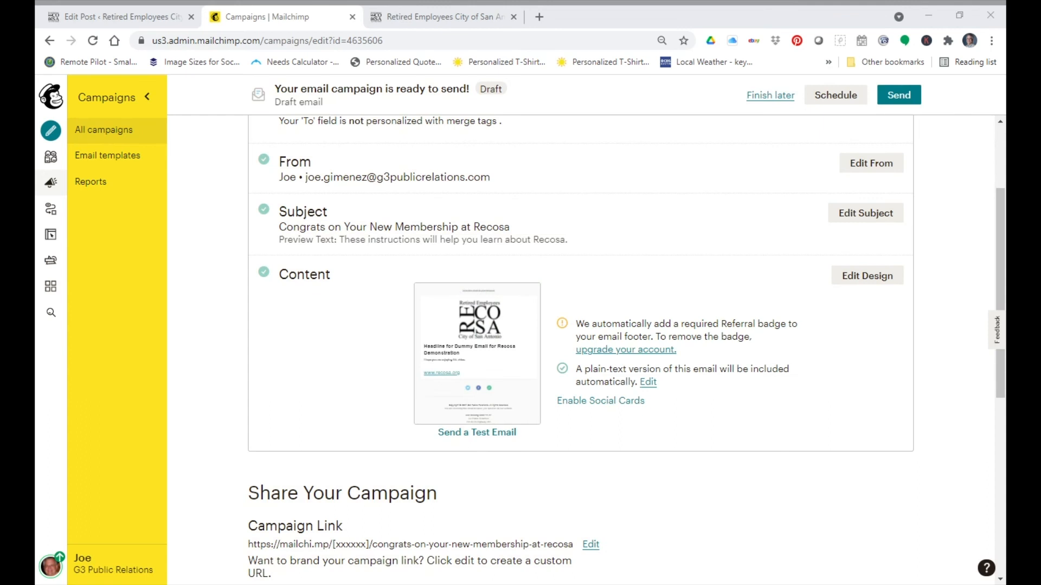
# Step: Look through the campaign checklist and the scheduling options, closing the schedule dialog without scheduling
pyautogui.moveTo(1003, 266); pyautogui.dragTo(1002, 302)
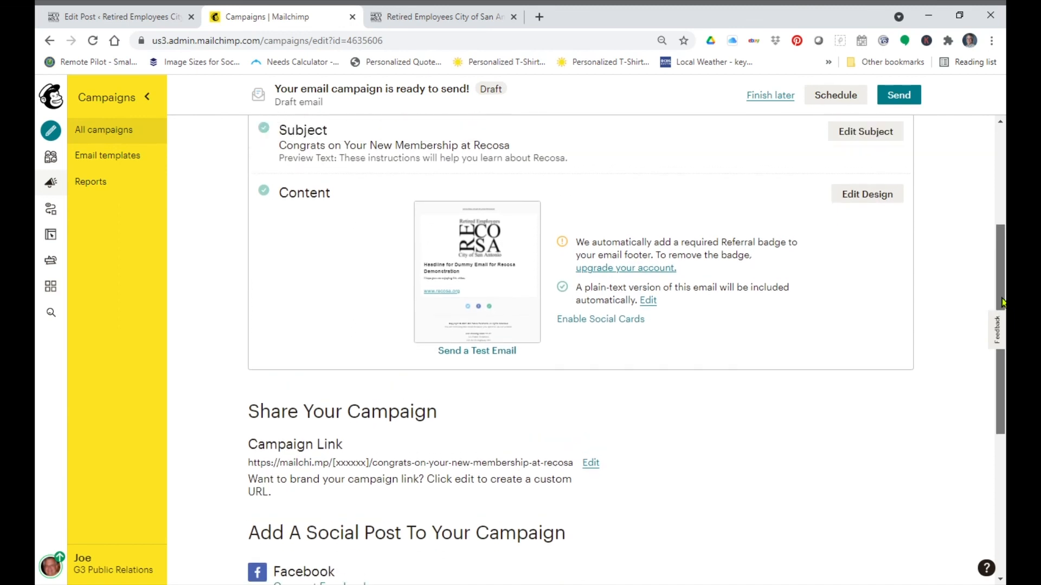
pyautogui.moveTo(1003, 302); pyautogui.dragTo(1000, 407)
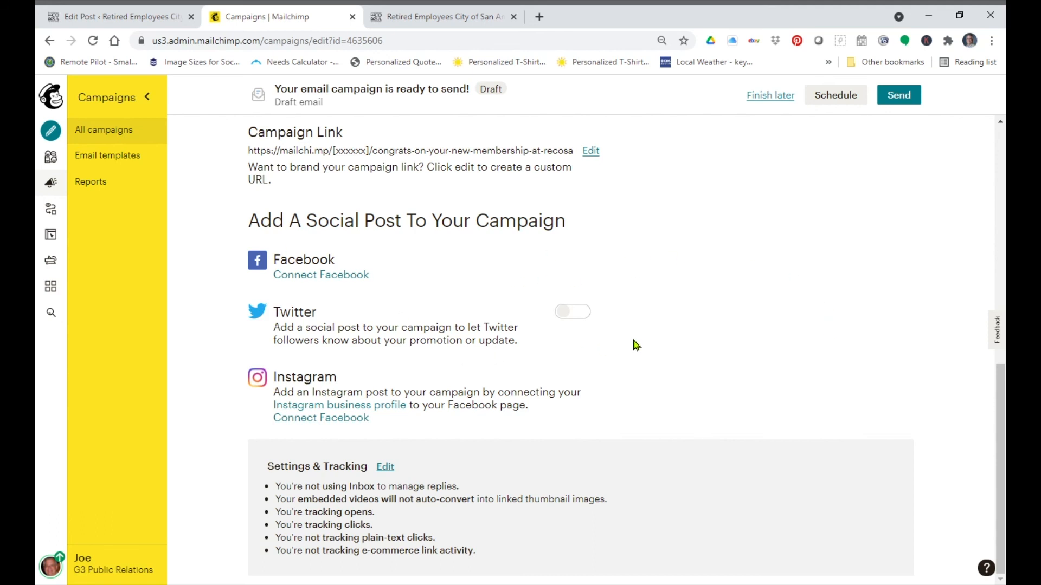
pyautogui.scroll(15, 682, 343)
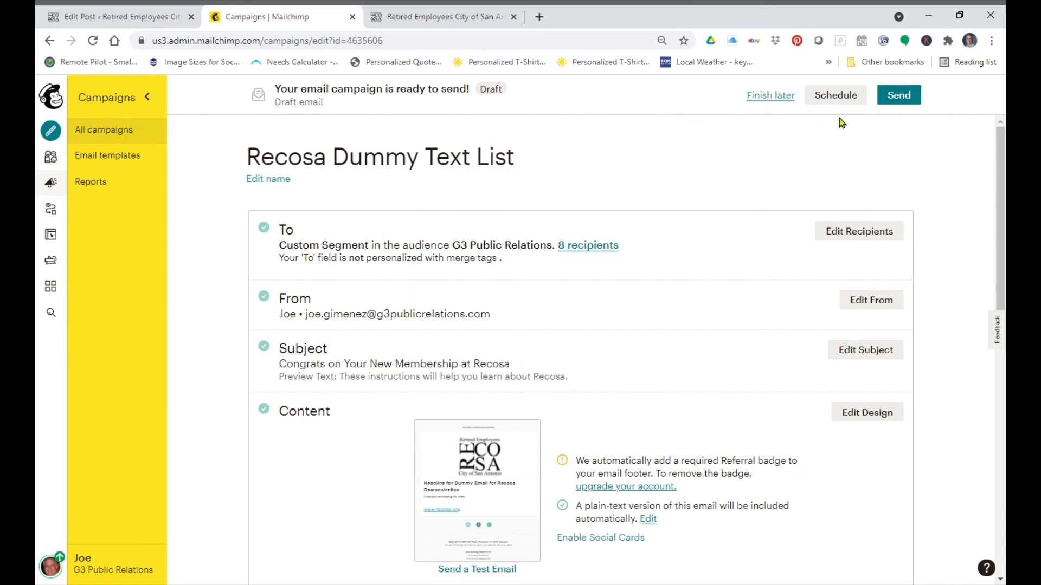
pyautogui.click(840, 99)
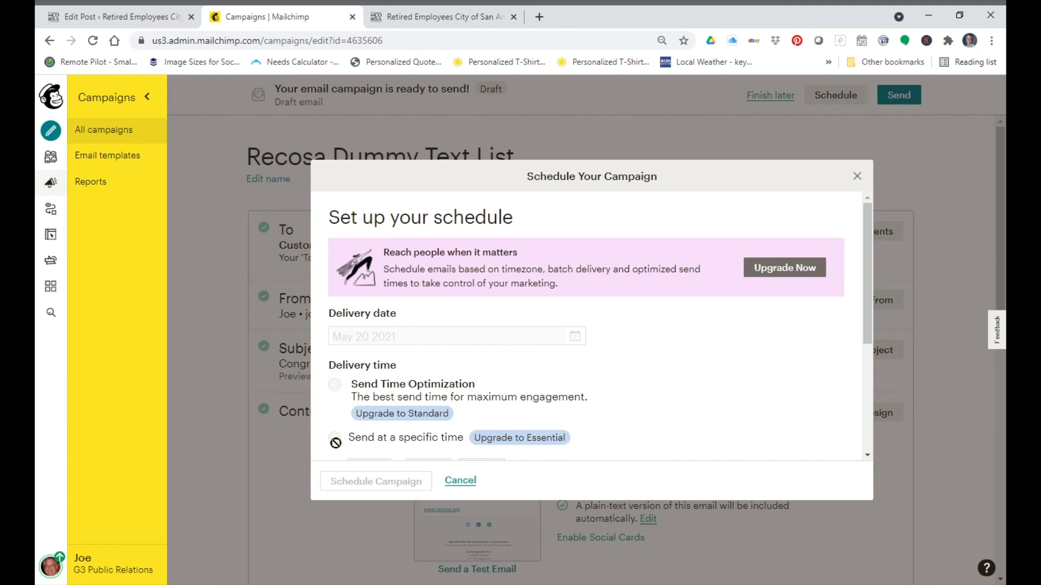
pyautogui.scroll(-4, 491, 391)
pyautogui.scroll(5, 490, 392)
pyautogui.click(857, 176)
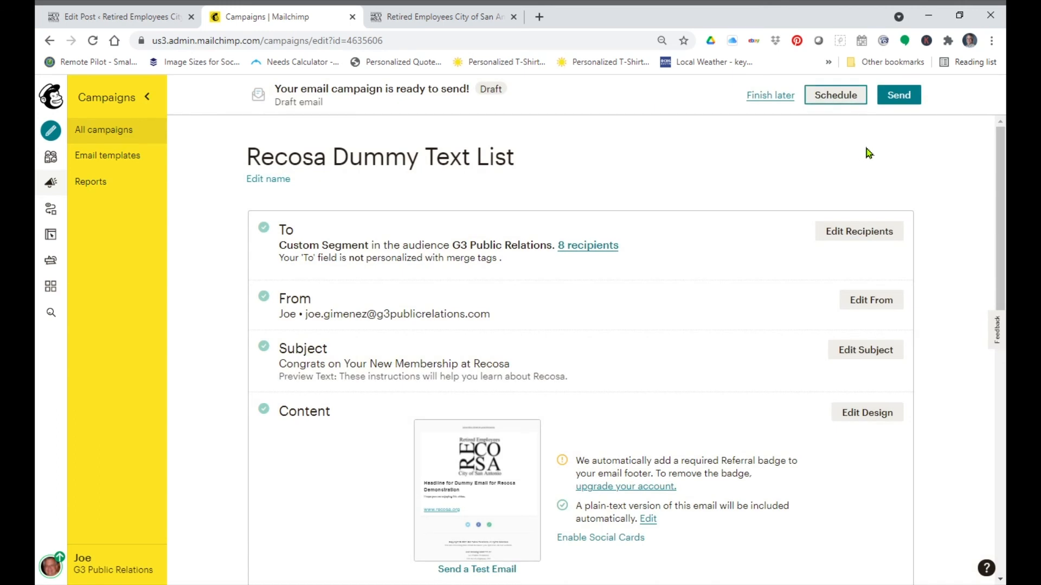
# Step: Send the campaign now to its recipients
pyautogui.click(904, 99)
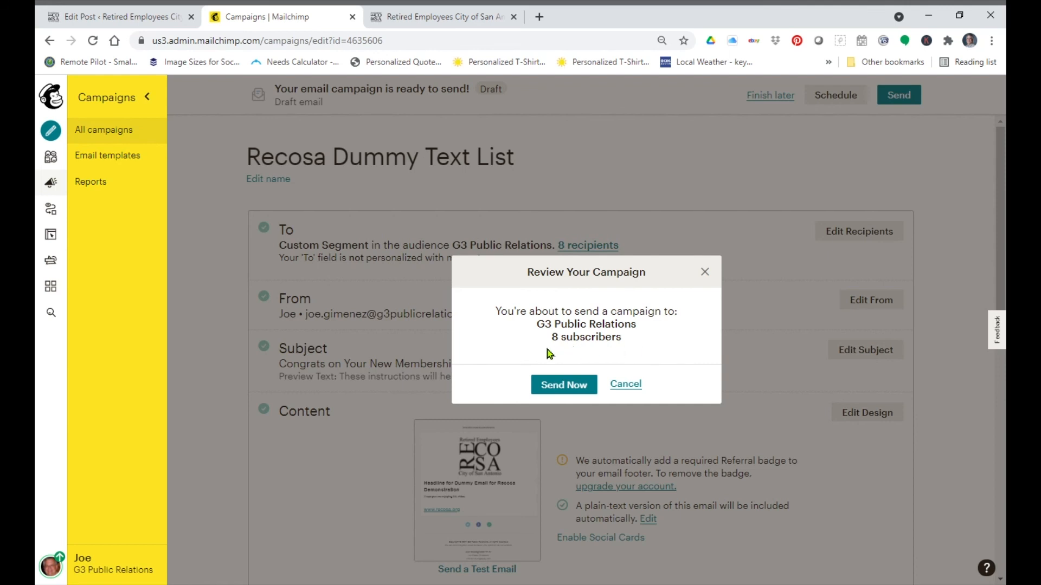
pyautogui.click(575, 391)
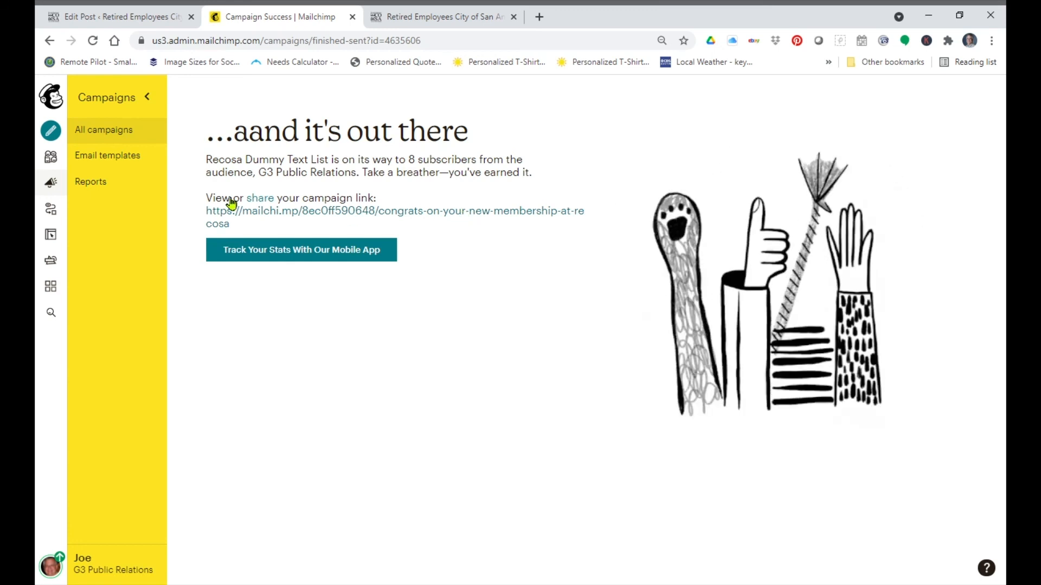
# Step: Open the Recosa Dummy Text List campaign report and examine its overview and benchmarking statistics
pyautogui.click(114, 188)
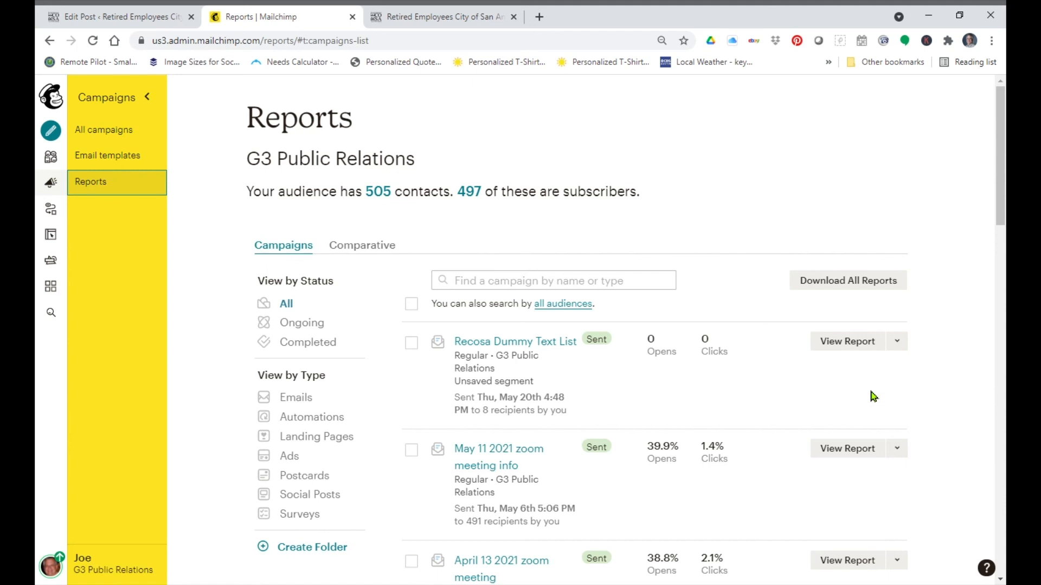
pyautogui.click(854, 343)
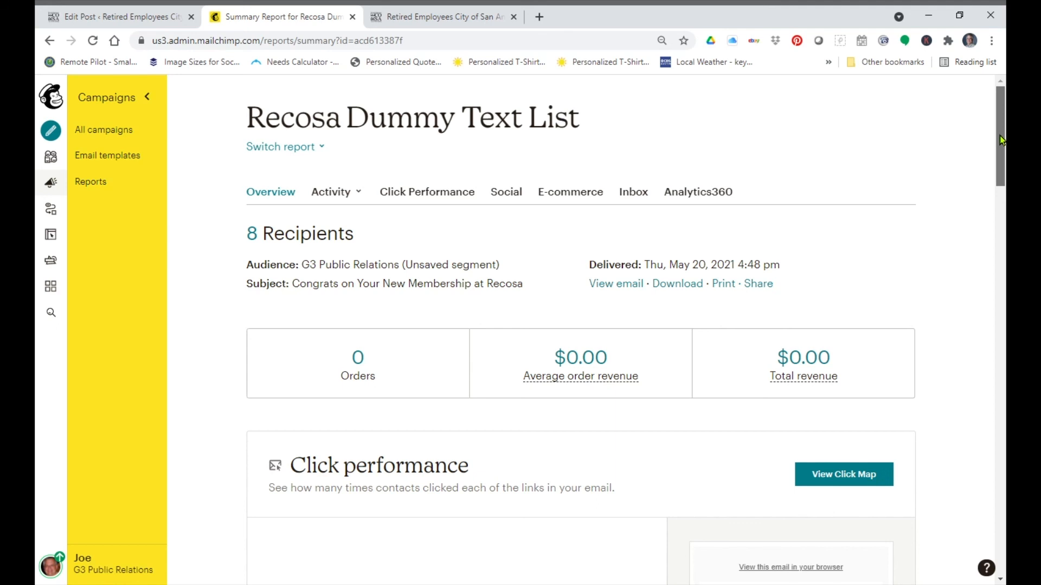
pyautogui.moveTo(1001, 139); pyautogui.dragTo(989, 237)
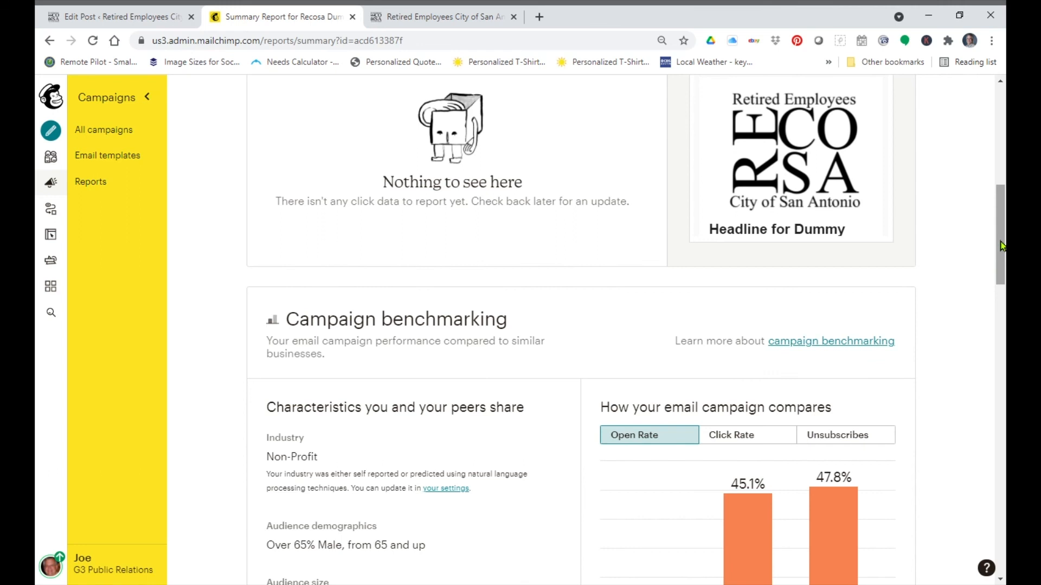
pyautogui.moveTo(1001, 245); pyautogui.dragTo(998, 277)
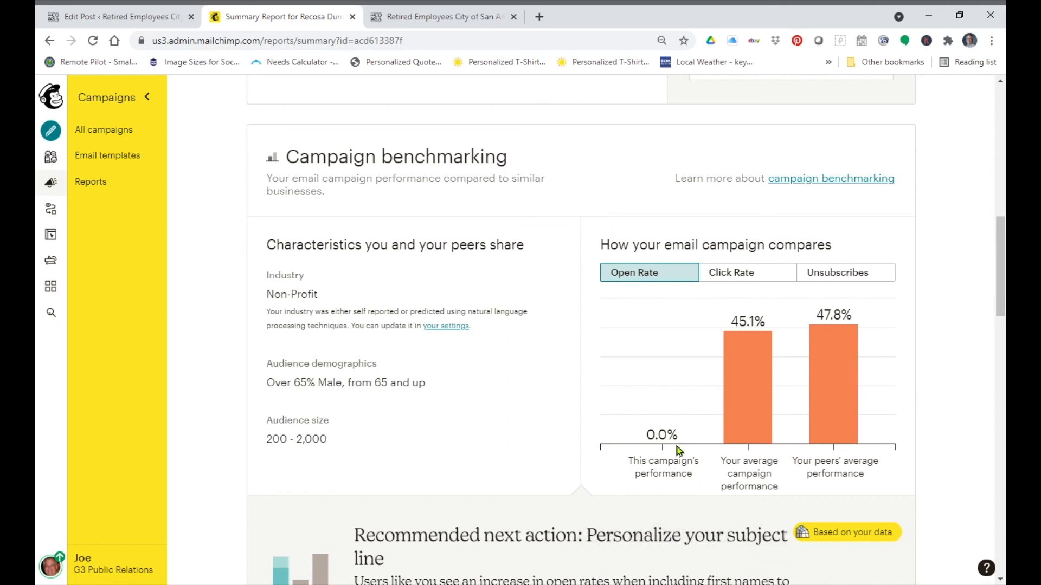
pyautogui.scroll(-4, 682, 450)
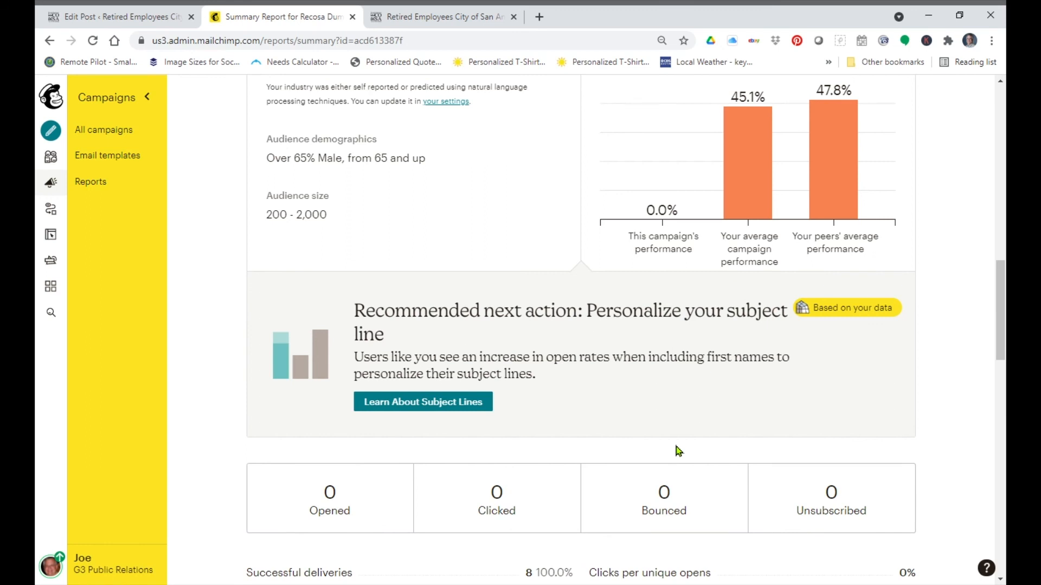
pyautogui.scroll(1, 676, 451)
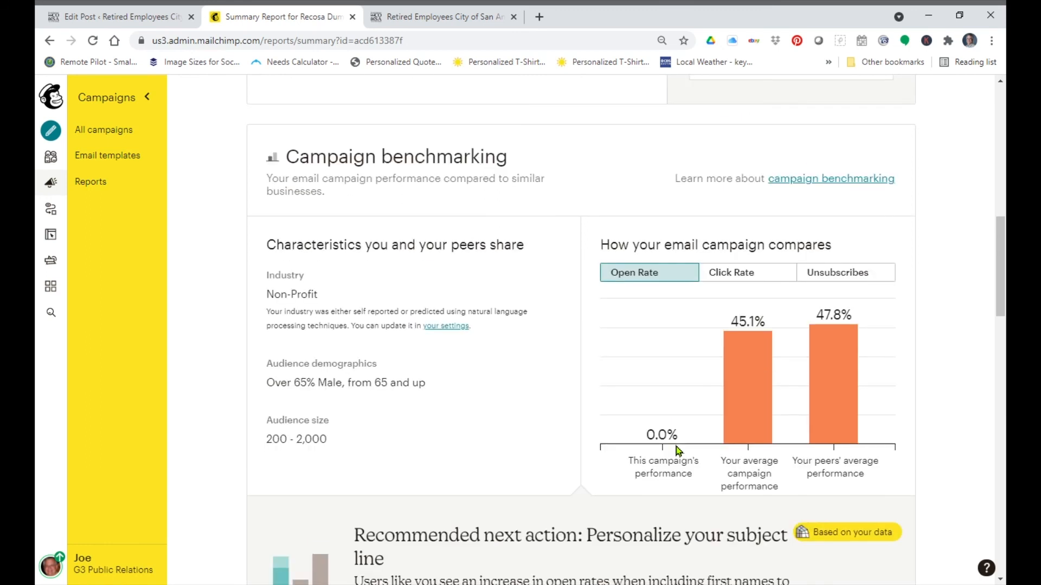
pyautogui.scroll(7, 569, 396)
pyautogui.scroll(5, 569, 399)
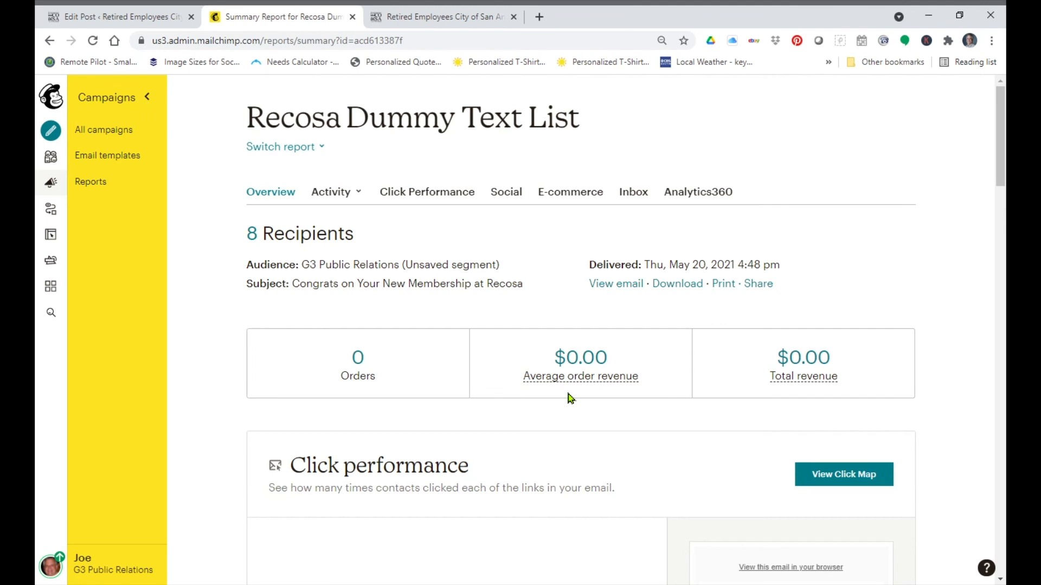